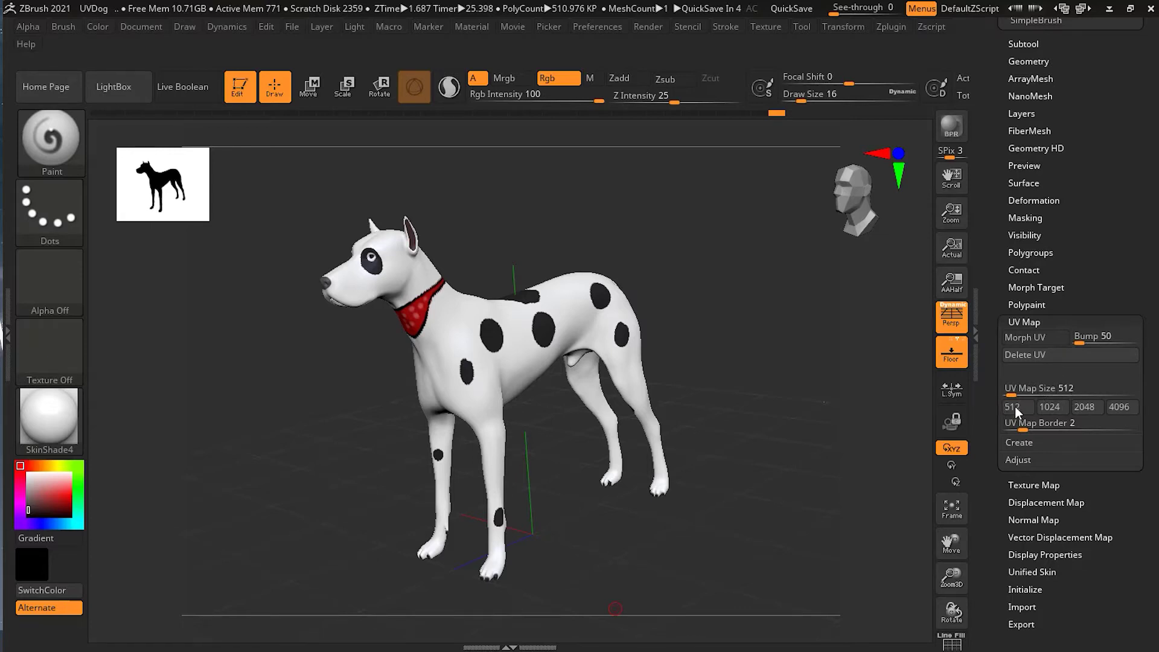
# Step: Create a new texture map for the dog and generate it from the polypaint without unwrapping UVs
pyautogui.click(1038, 484)
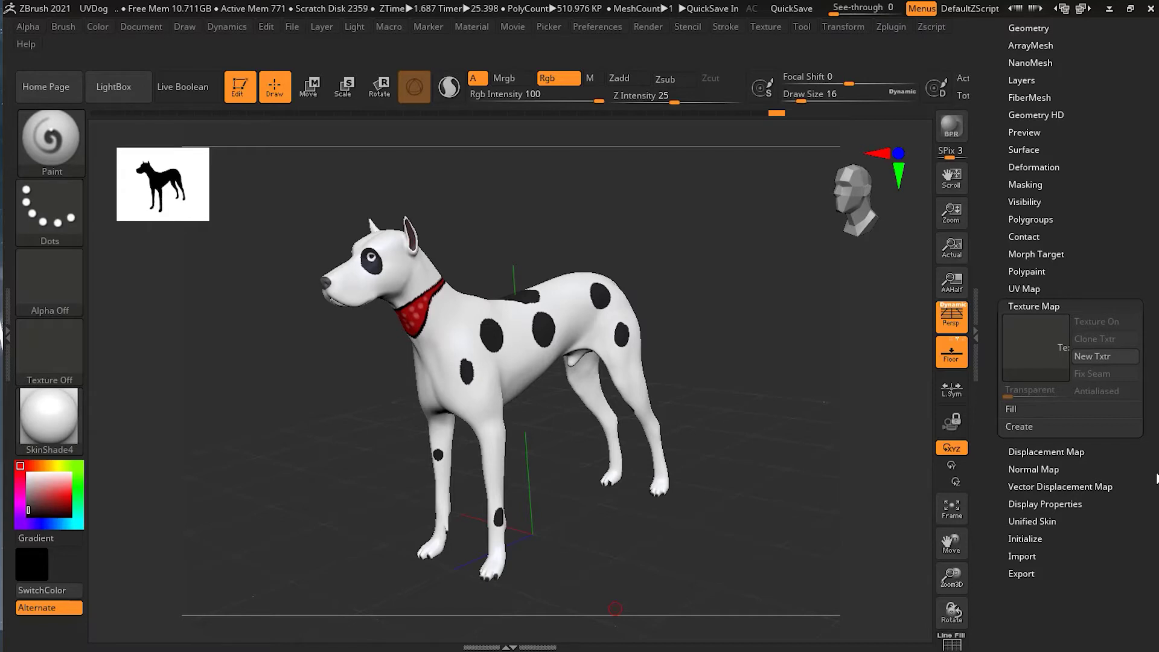
pyautogui.click(1101, 357)
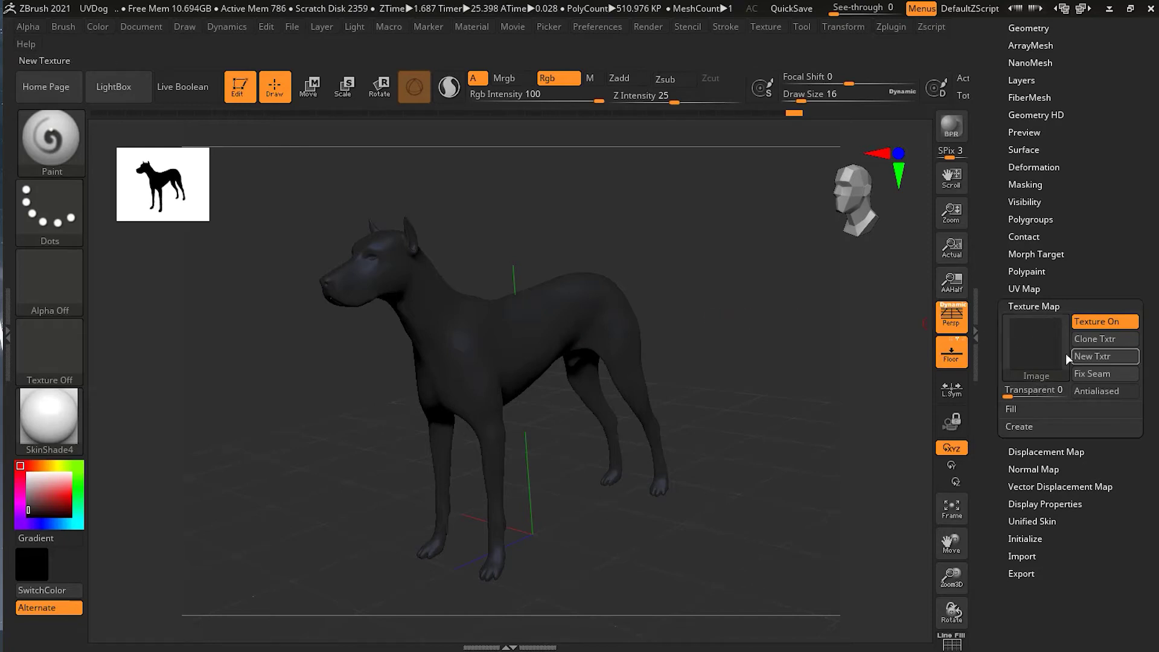
pyautogui.moveTo(1043, 358)
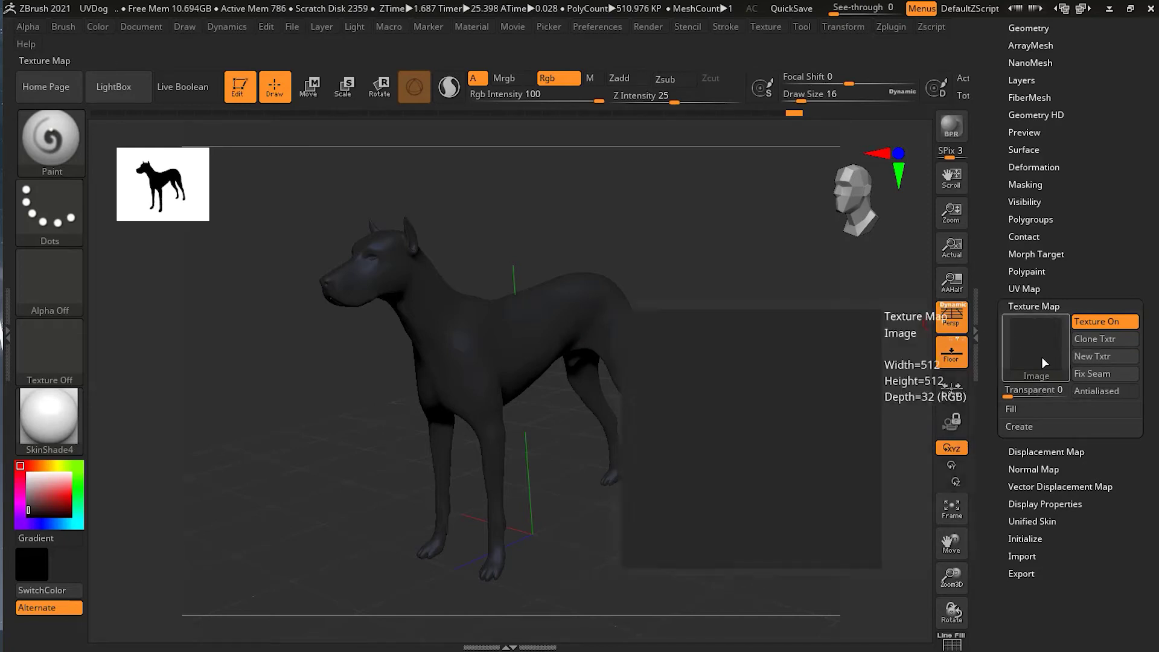
pyautogui.click(1027, 428)
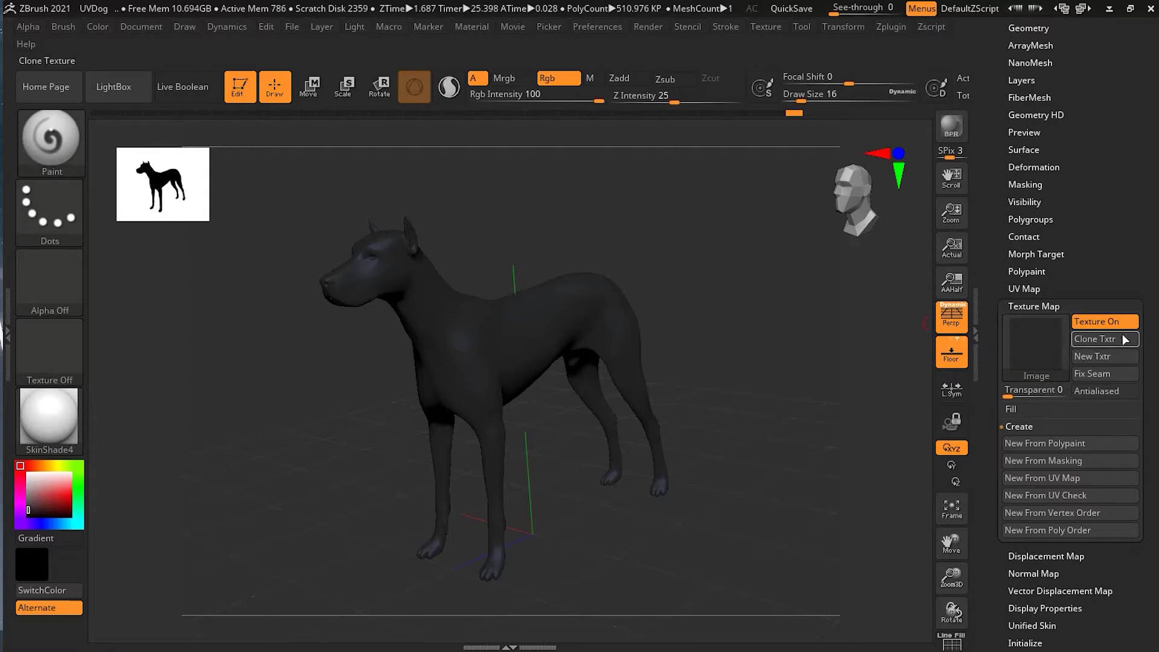
pyautogui.click(1046, 447)
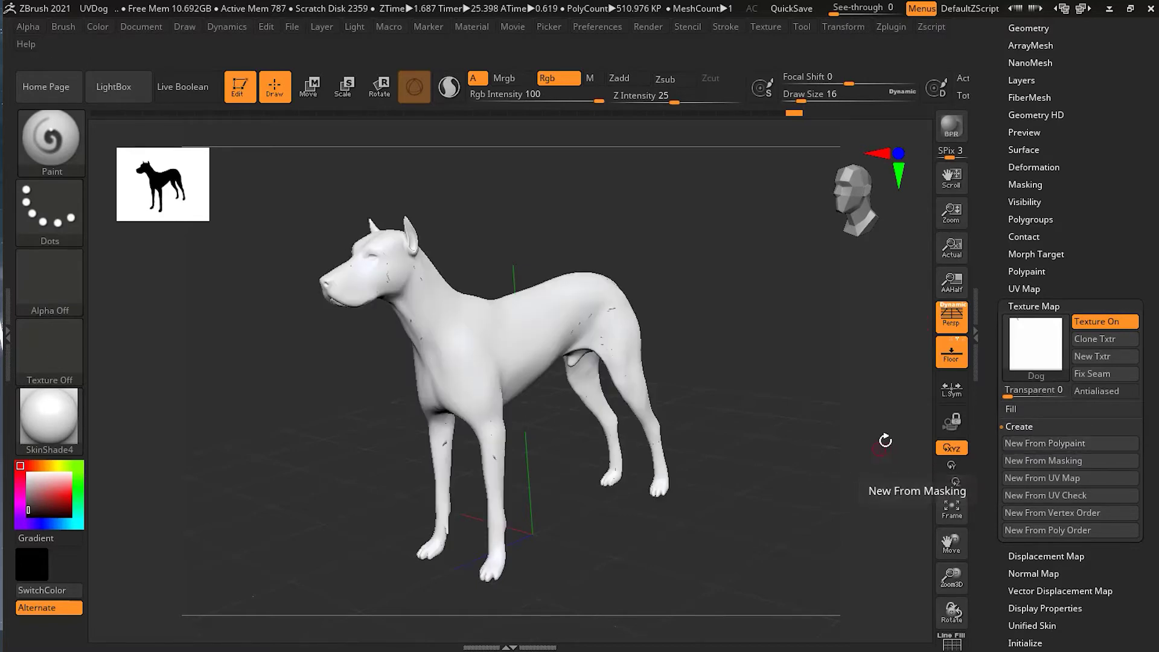
pyautogui.moveTo(729, 342); pyautogui.dragTo(760, 344)
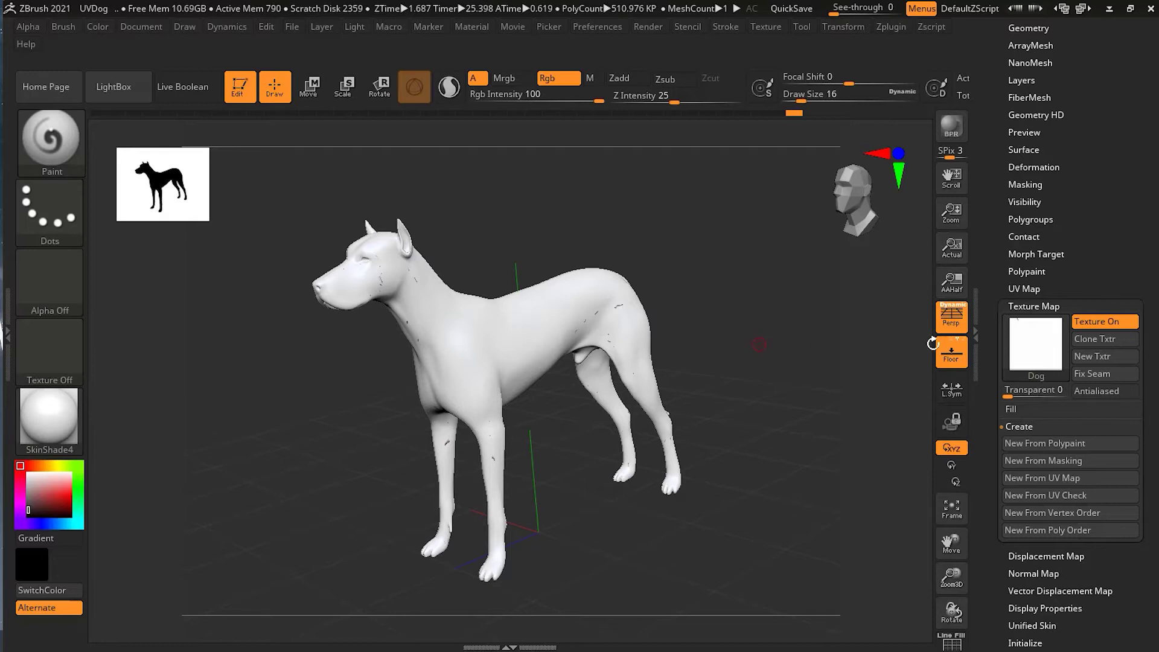
# Step: Turn off the texture display and clear the dog's assigned texture map
pyautogui.click(1119, 319)
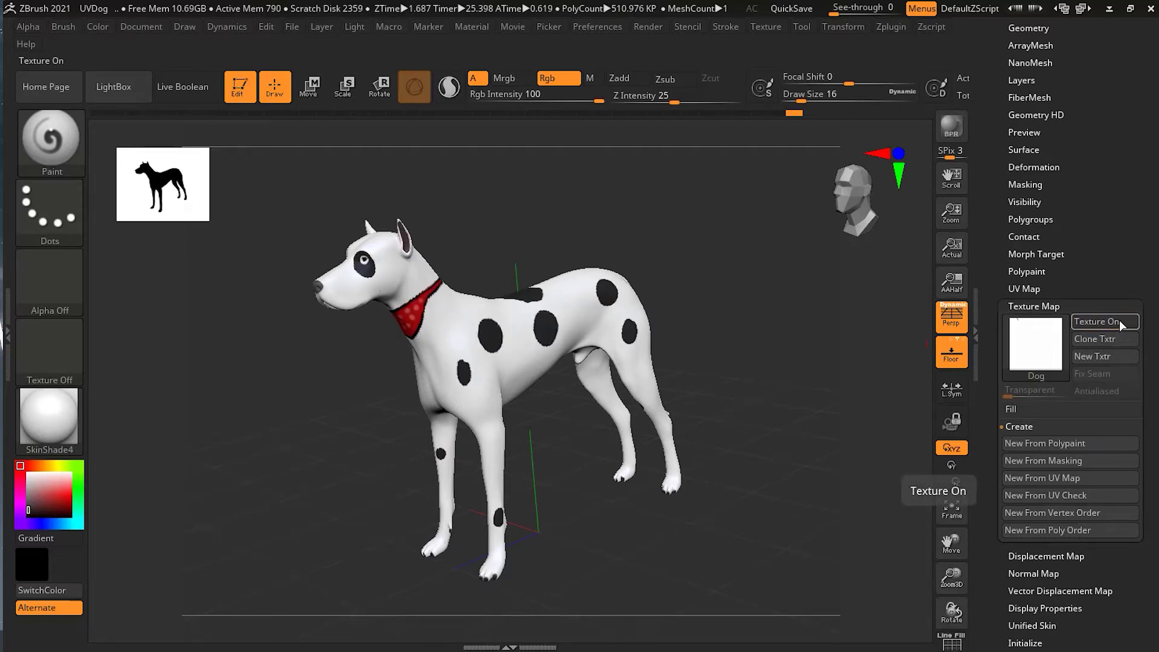
pyautogui.moveTo(1053, 356)
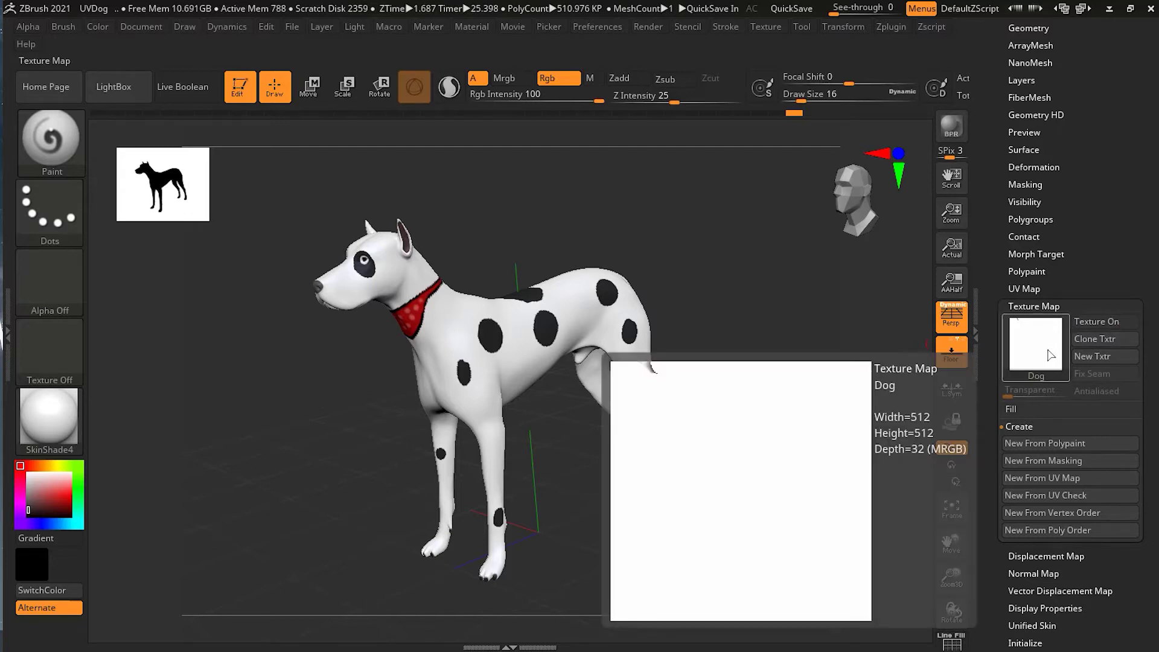
pyautogui.click(1048, 355)
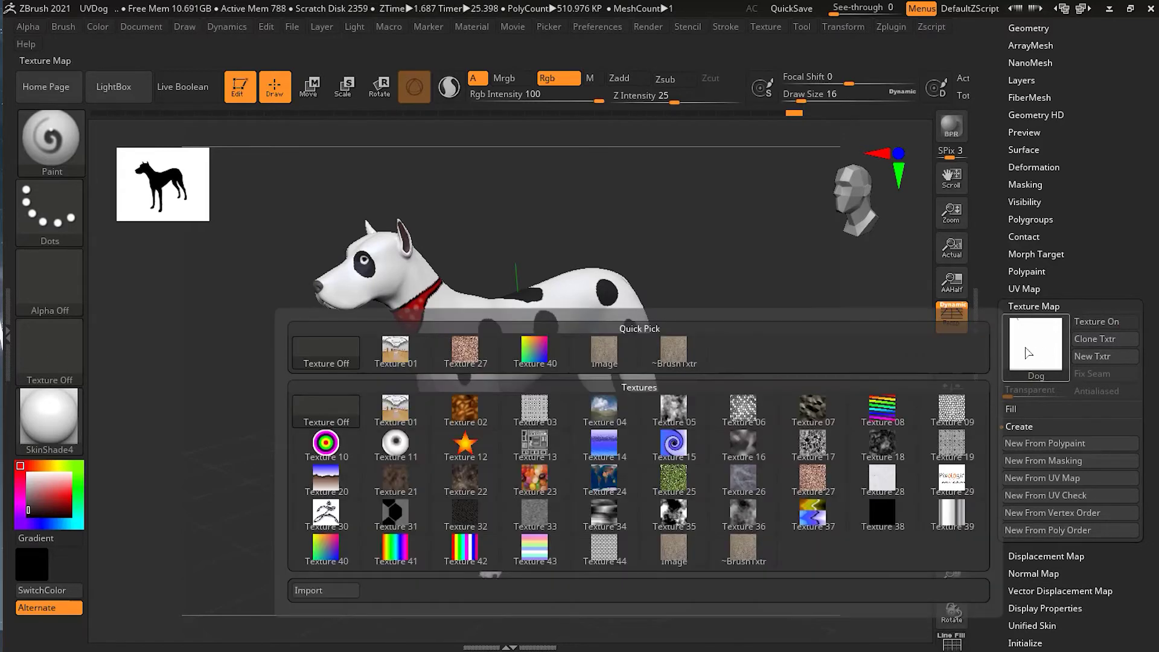
pyautogui.click(331, 356)
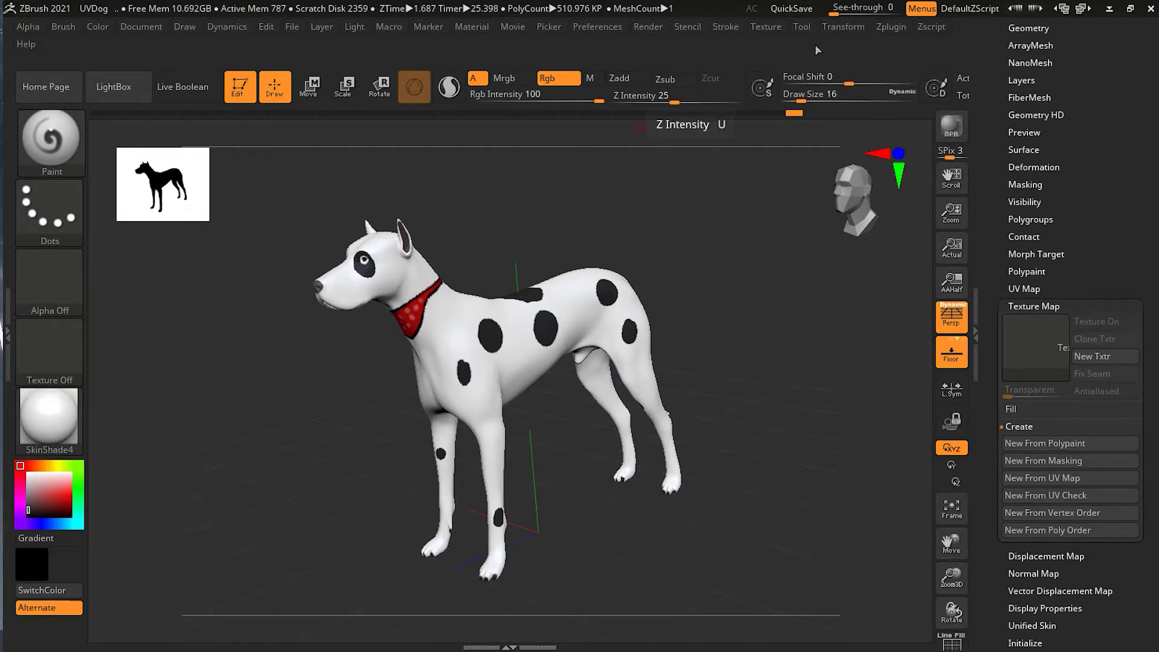
# Step: Drop the dog to its lowest subdivision level and unwrap its UVs by polygroups with UV Master
pyautogui.click(884, 28)
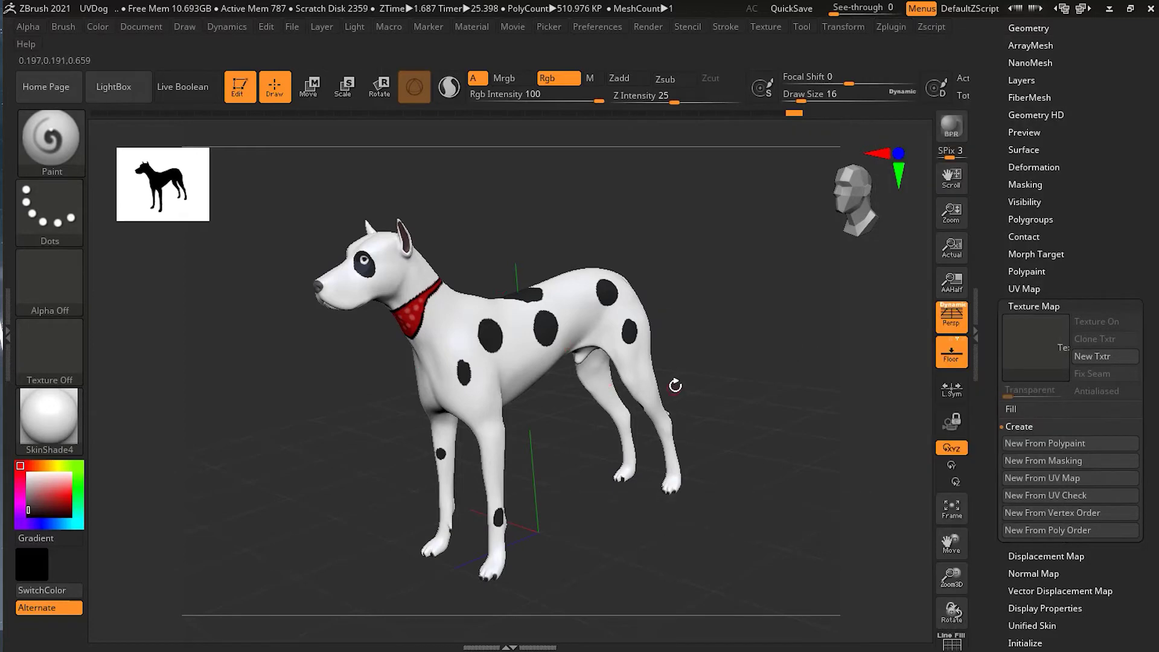
pyautogui.click(883, 26)
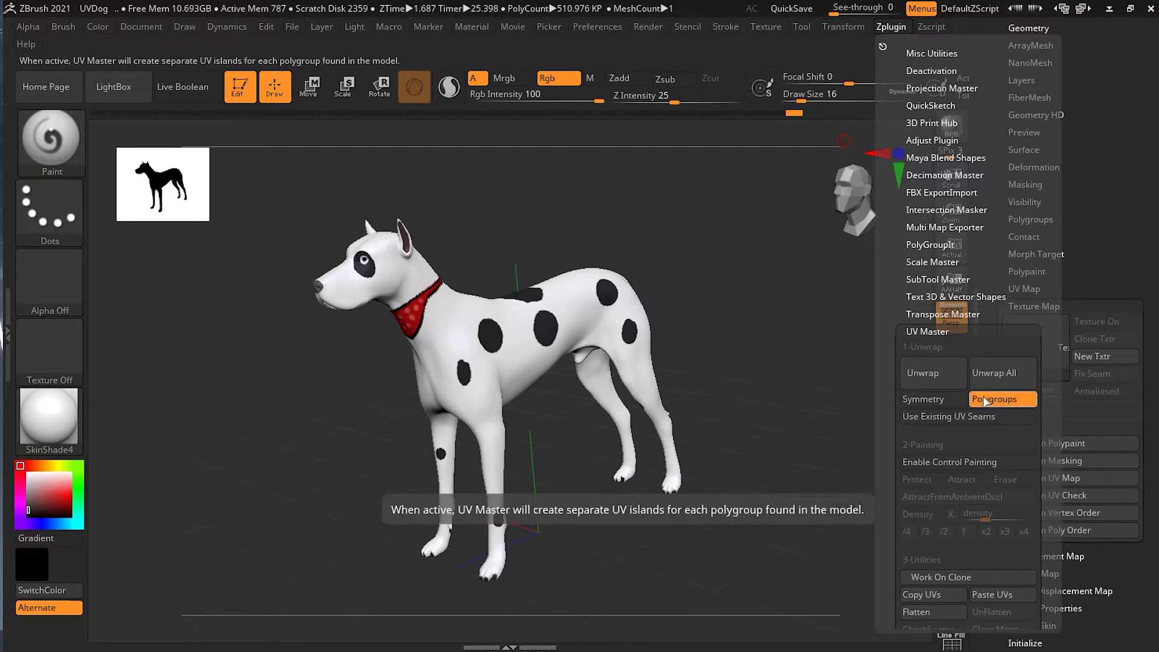
pyautogui.click(943, 374)
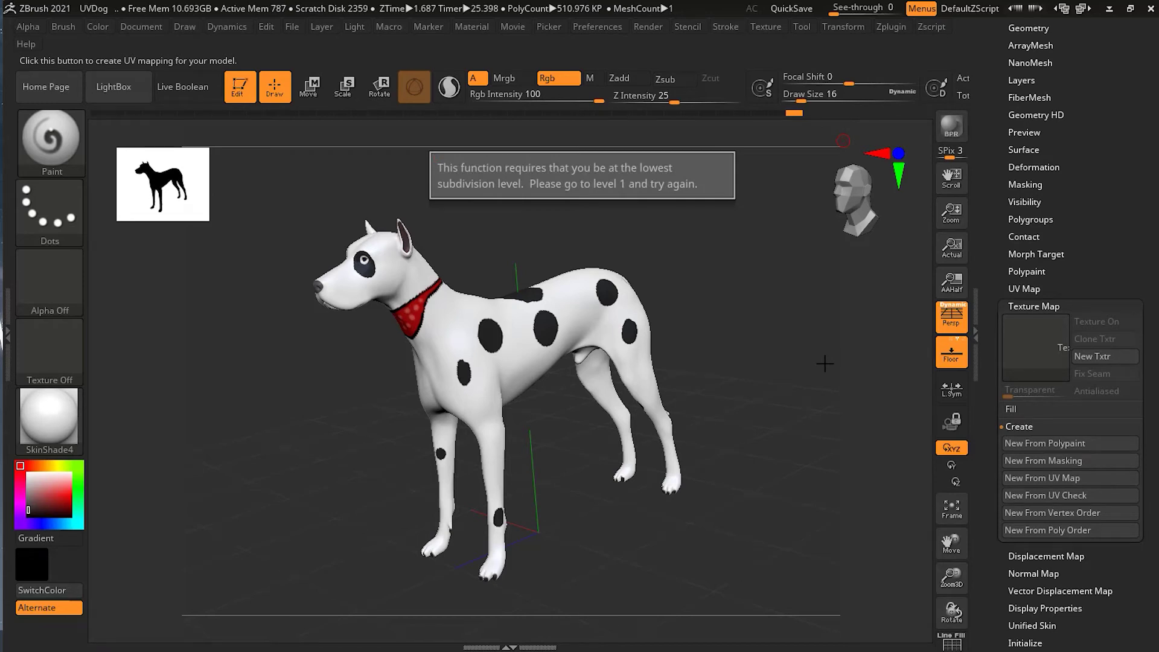
pyautogui.hotkey('shift', 'd')
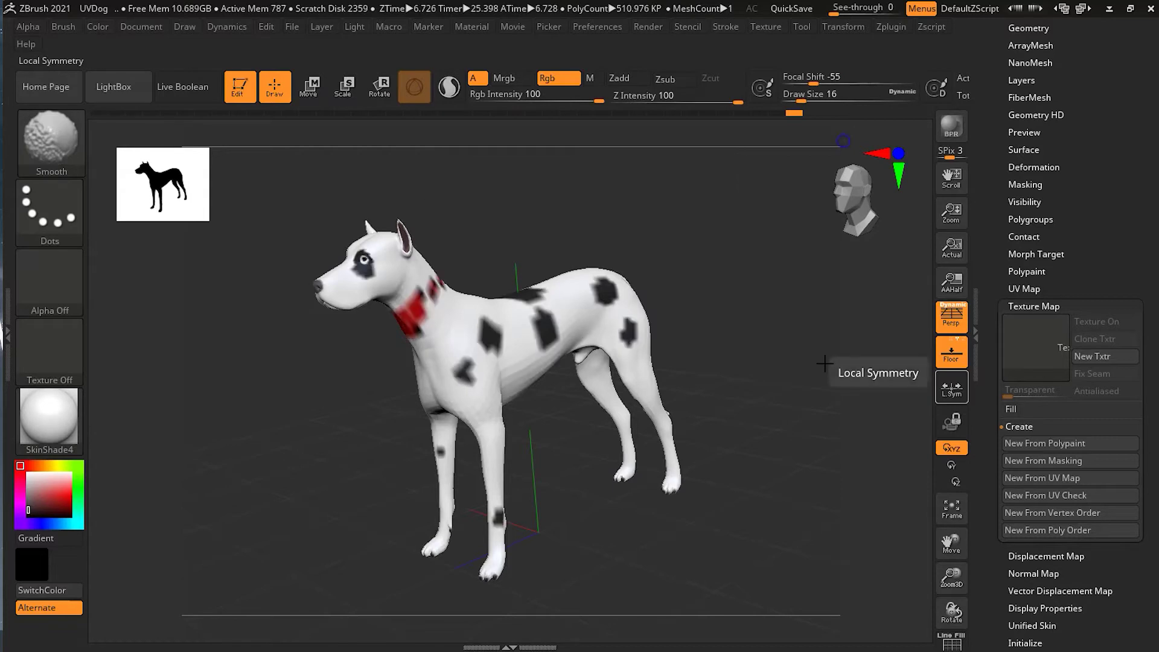
pyautogui.click(891, 26)
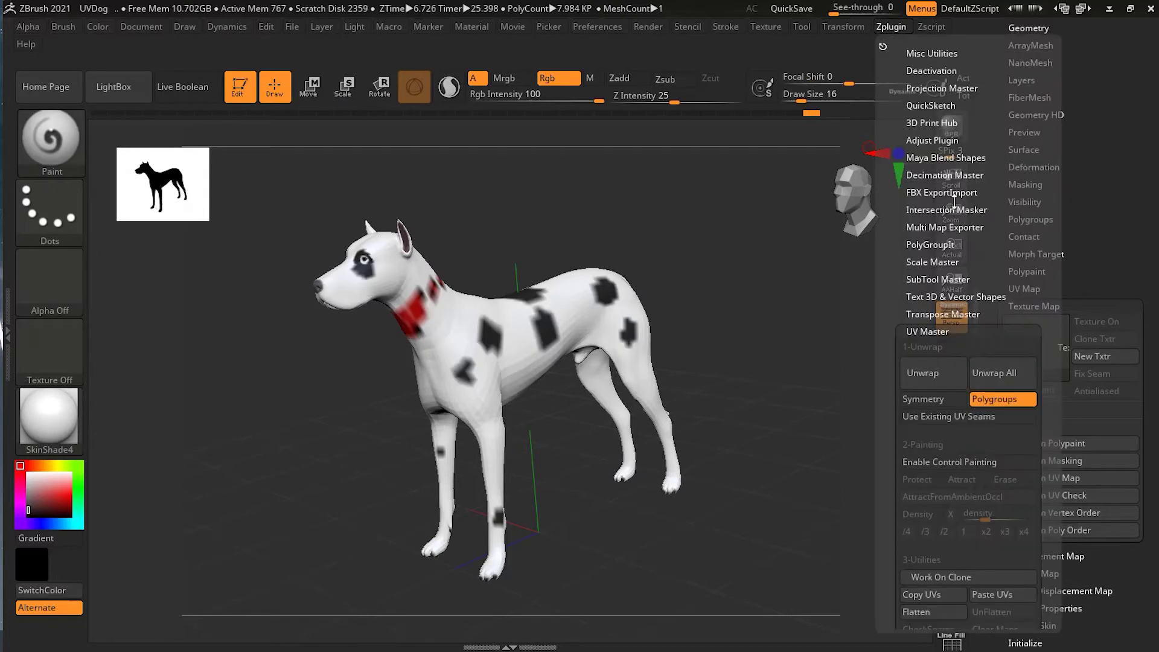
pyautogui.click(939, 371)
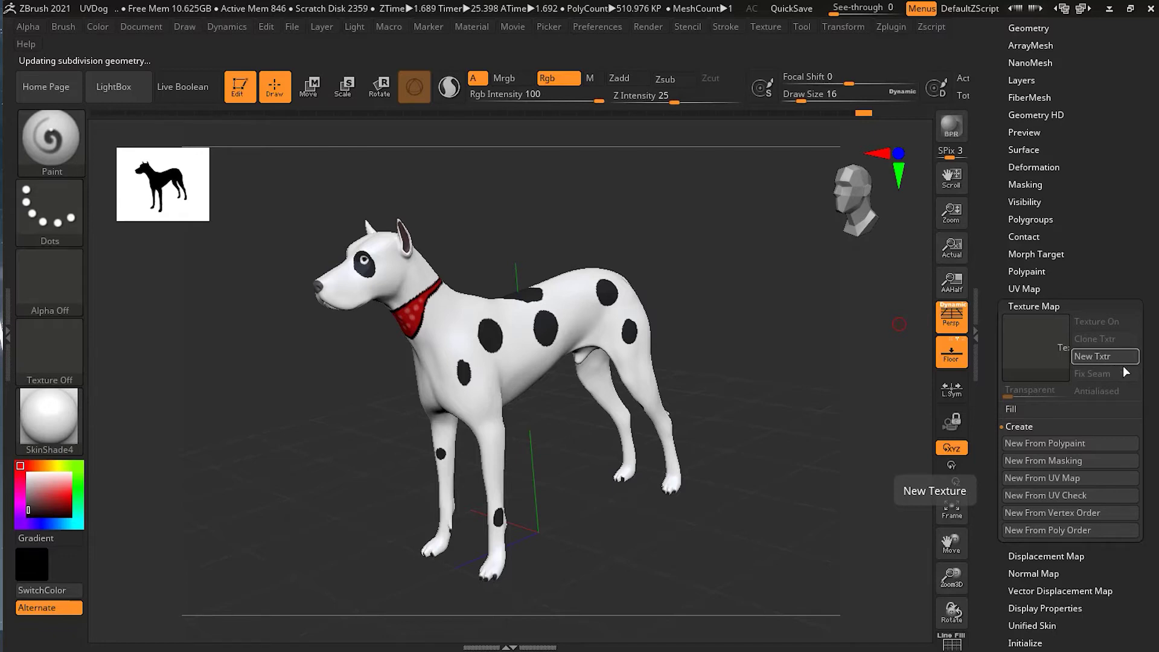
# Step: Create a new texture map for the unwrapped dog and generate it from the polypaint
pyautogui.scroll(-2, 1142, 421)
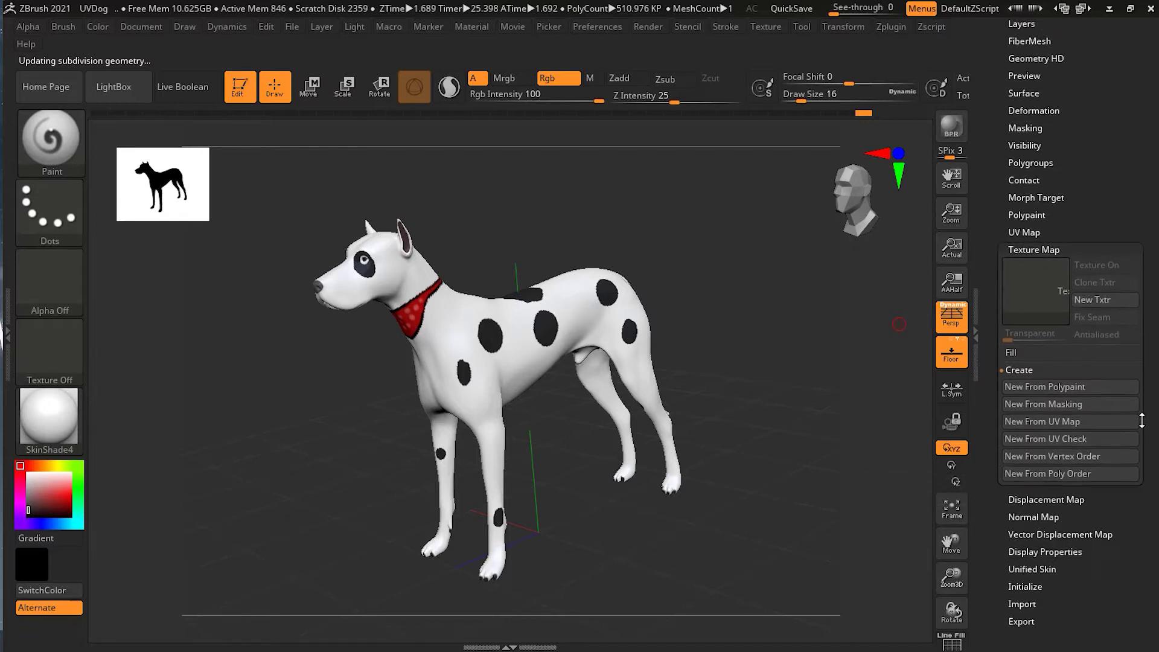
pyautogui.click(1107, 302)
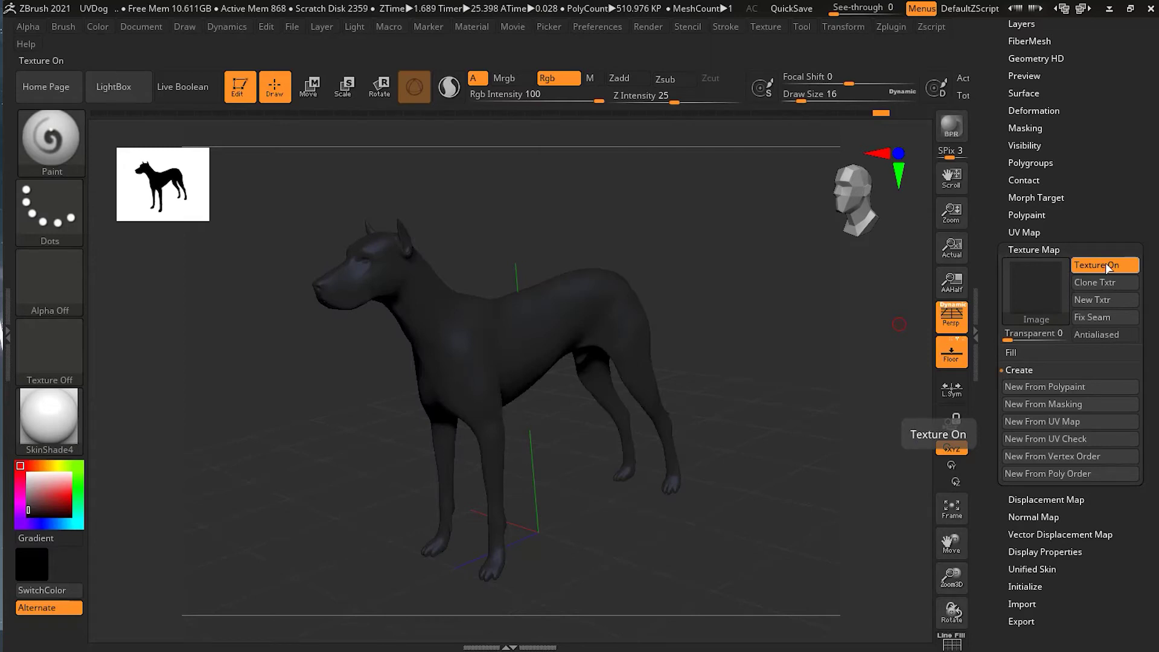
pyautogui.click(1039, 387)
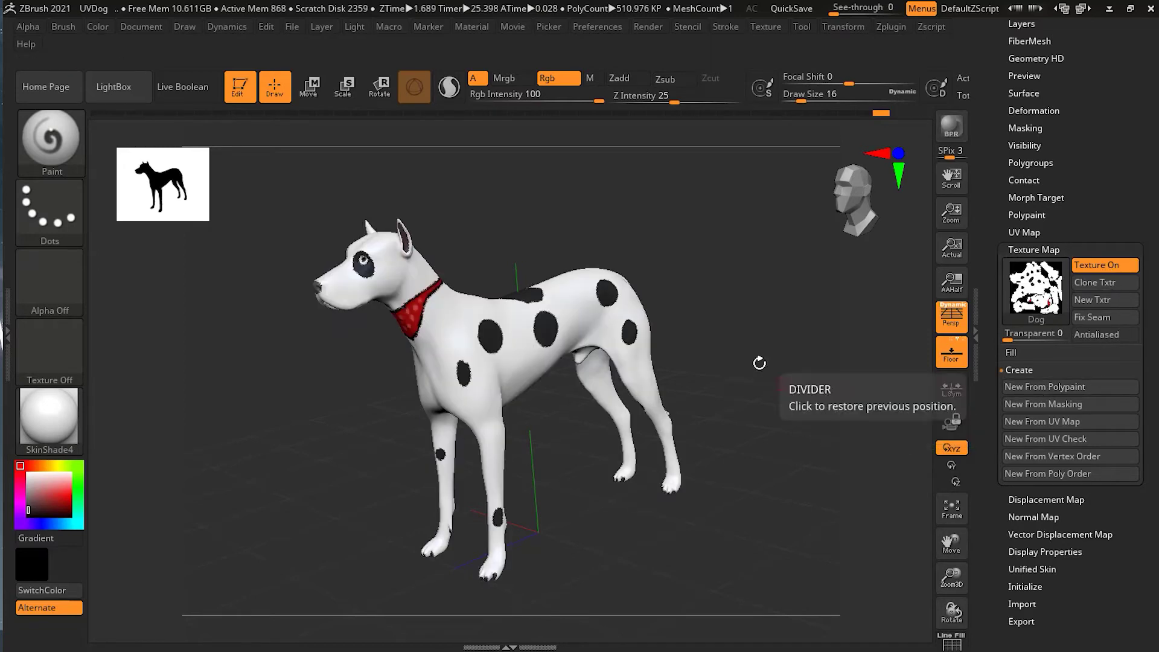
# Step: Examine the edges of the textured spots and scarf up close and check the UV map size setting
pyautogui.keyDown('alt'); pyautogui.moveTo(556, 233); pyautogui.dragTo(649, 510); pyautogui.keyUp('alt')
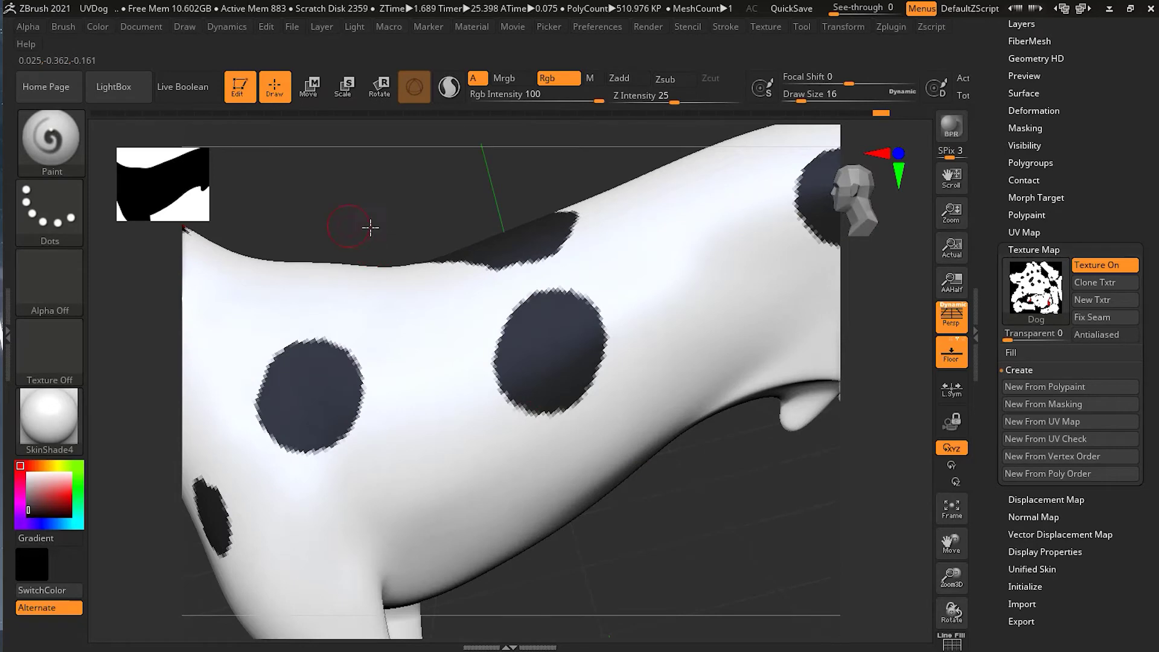
pyautogui.moveTo(368, 225); pyautogui.dragTo(643, 484)
pyautogui.keyDown('alt'); pyautogui.moveTo(690, 515); pyautogui.dragTo(788, 486); pyautogui.keyUp('alt')
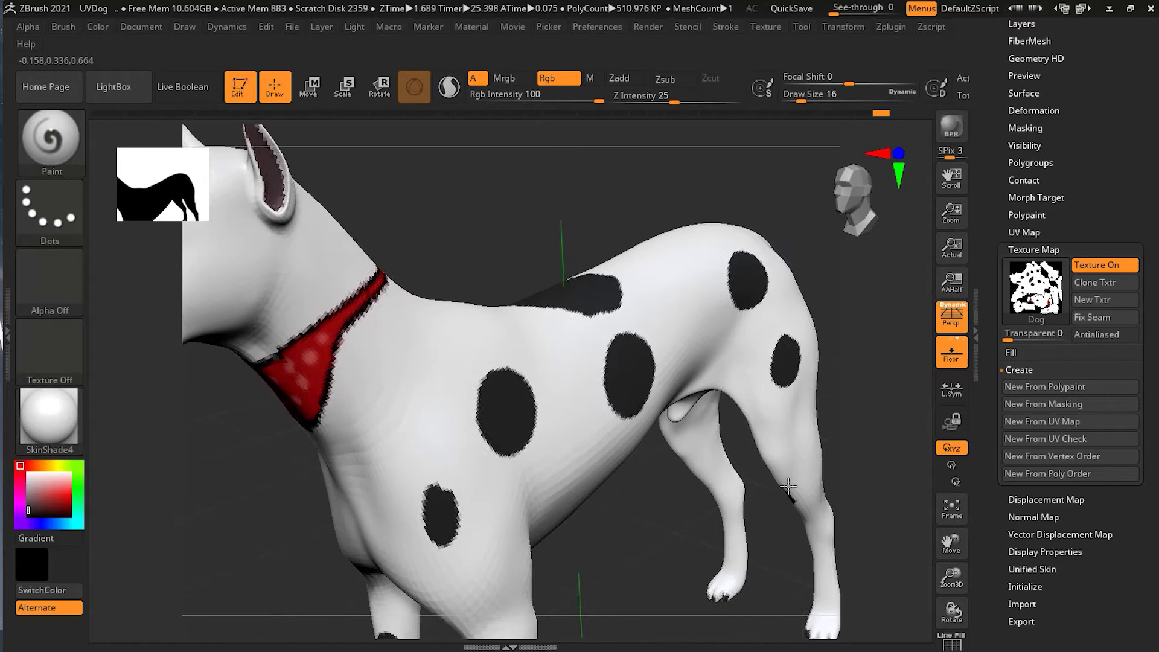
pyautogui.click(1026, 233)
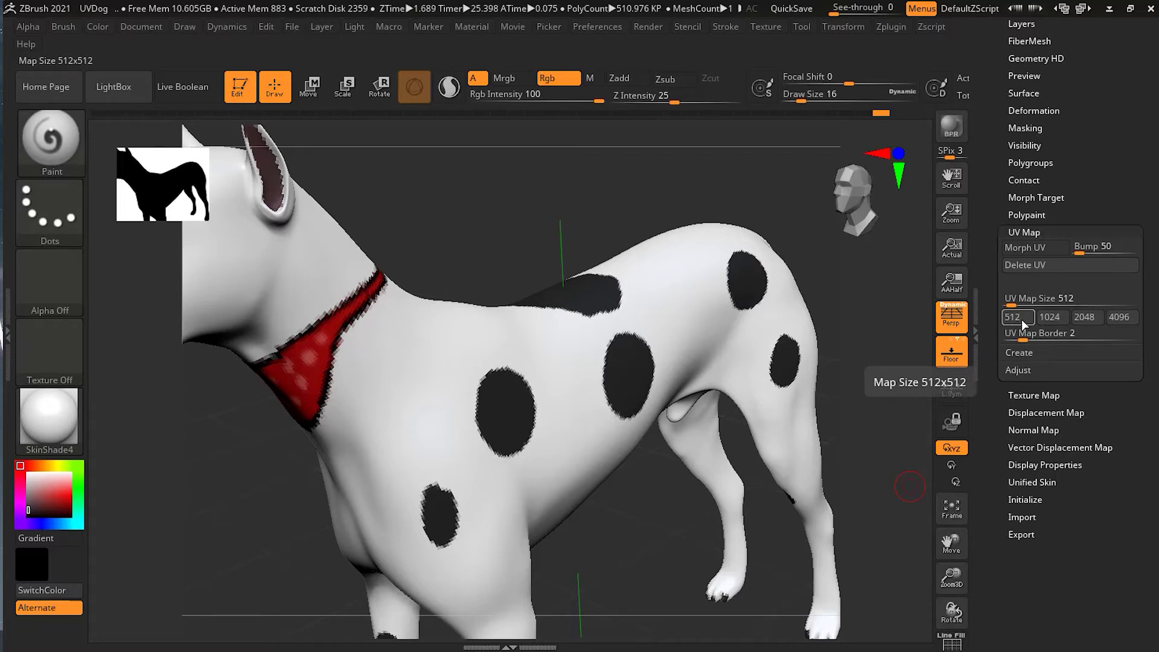
pyautogui.scroll(3, 670, 491)
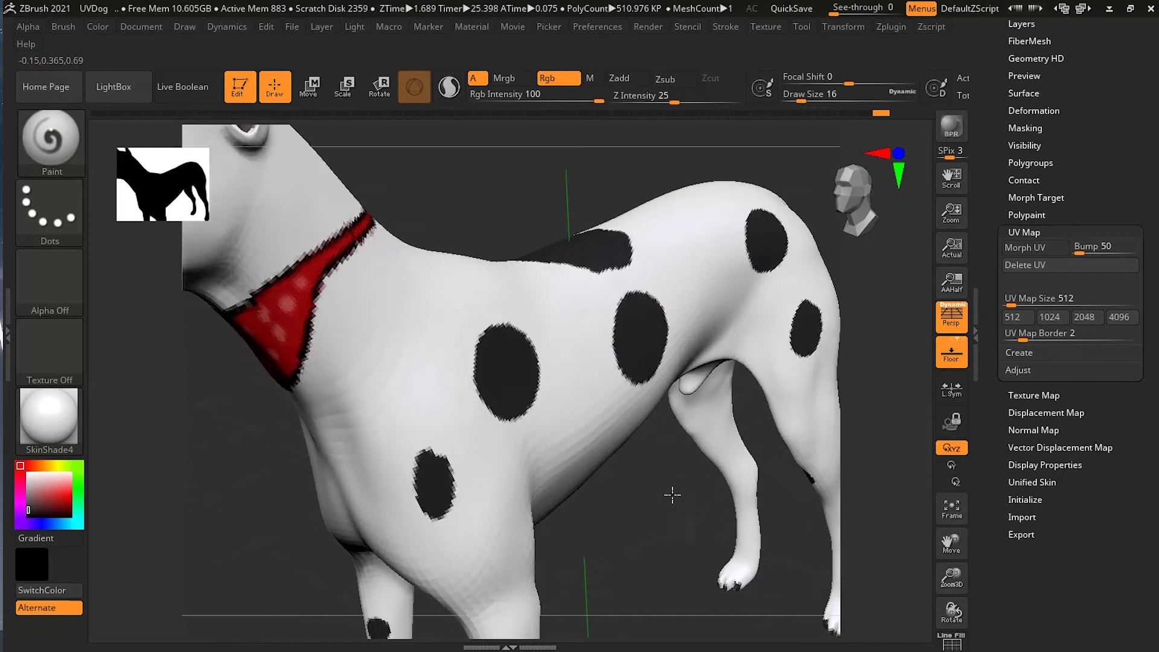
pyautogui.scroll(5, 678, 490)
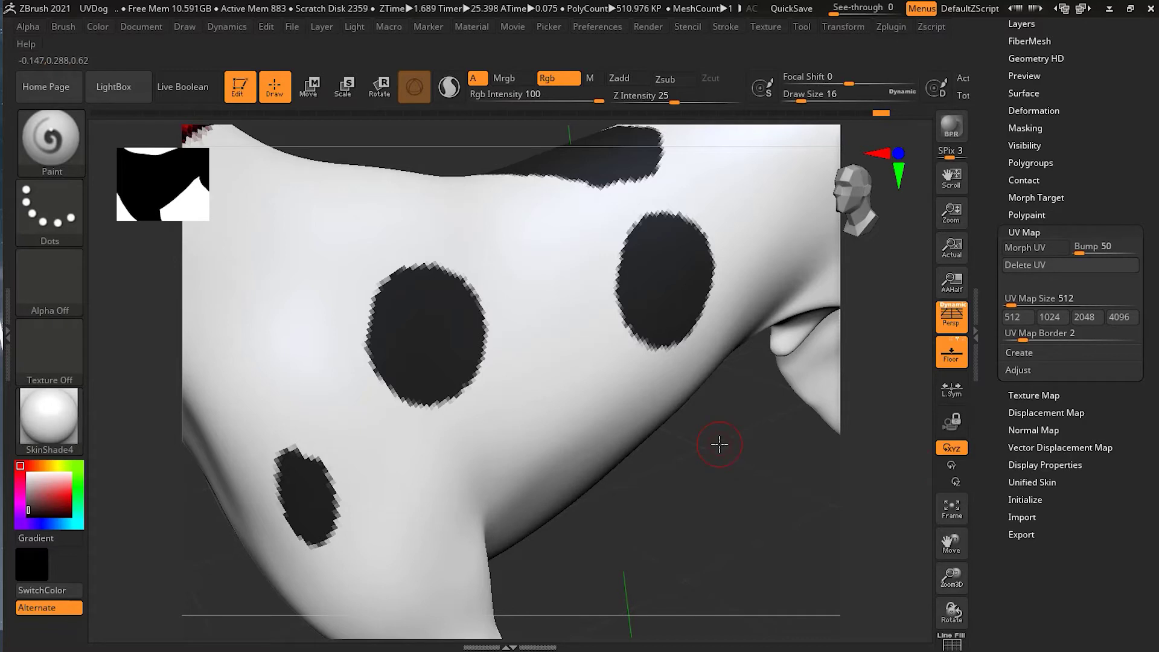
# Step: Lower the dog to its lowest subdivision level and turn off the texture to compare it with the polypaint
pyautogui.press('shift')
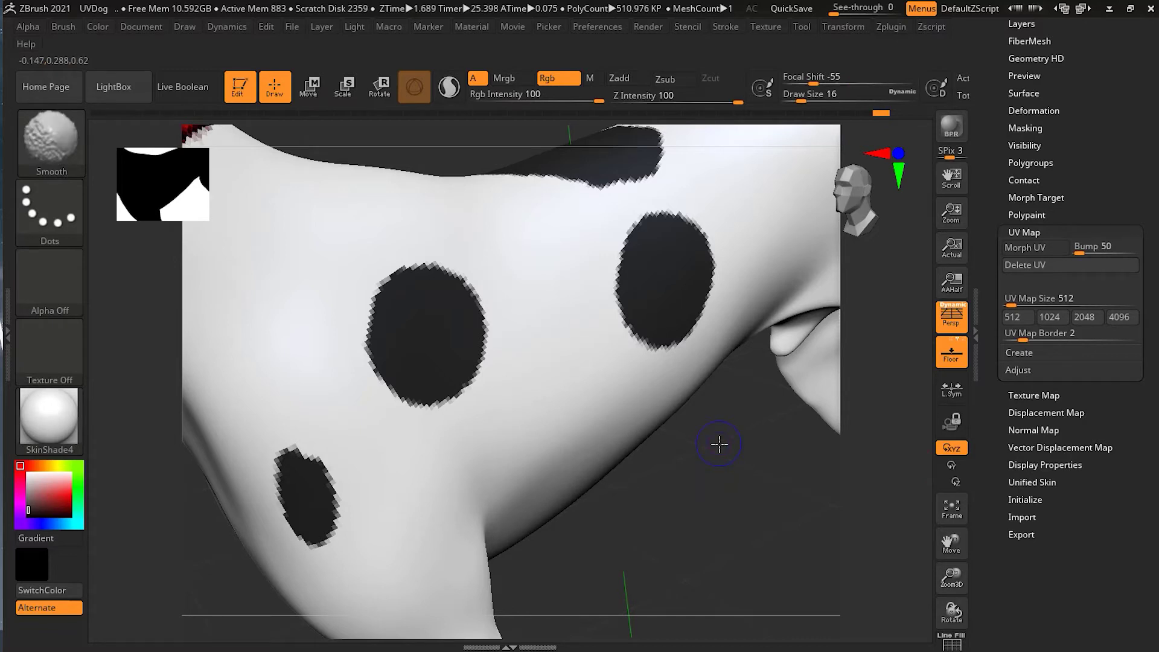
pyautogui.hotkey('shift', 'd')
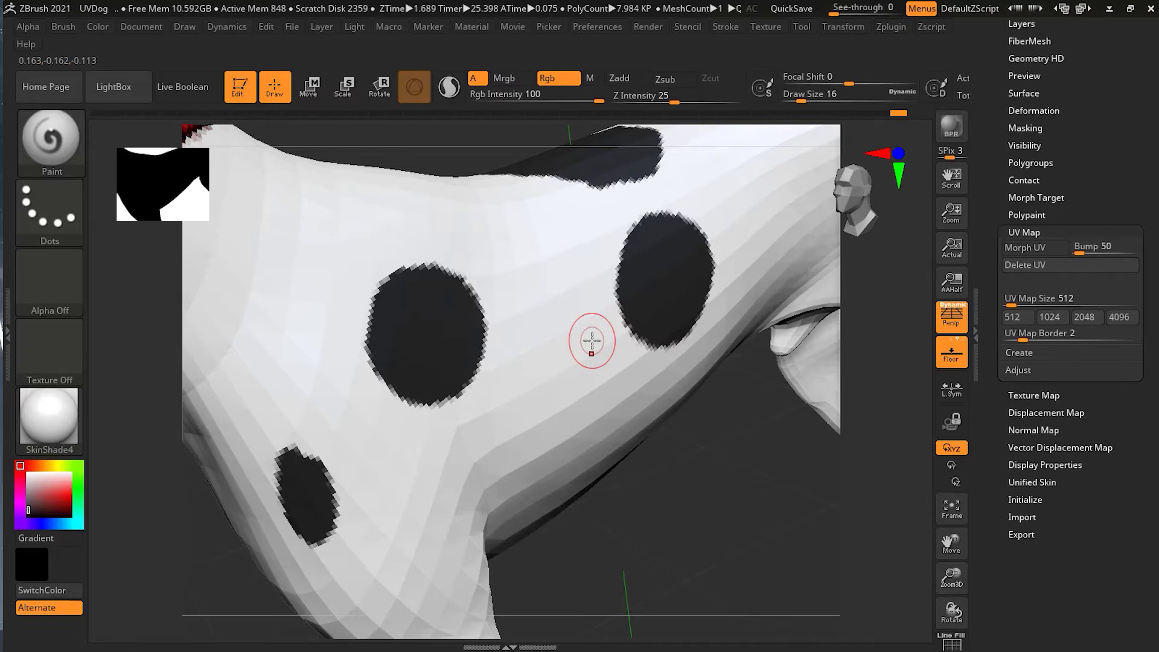
pyautogui.click(1055, 393)
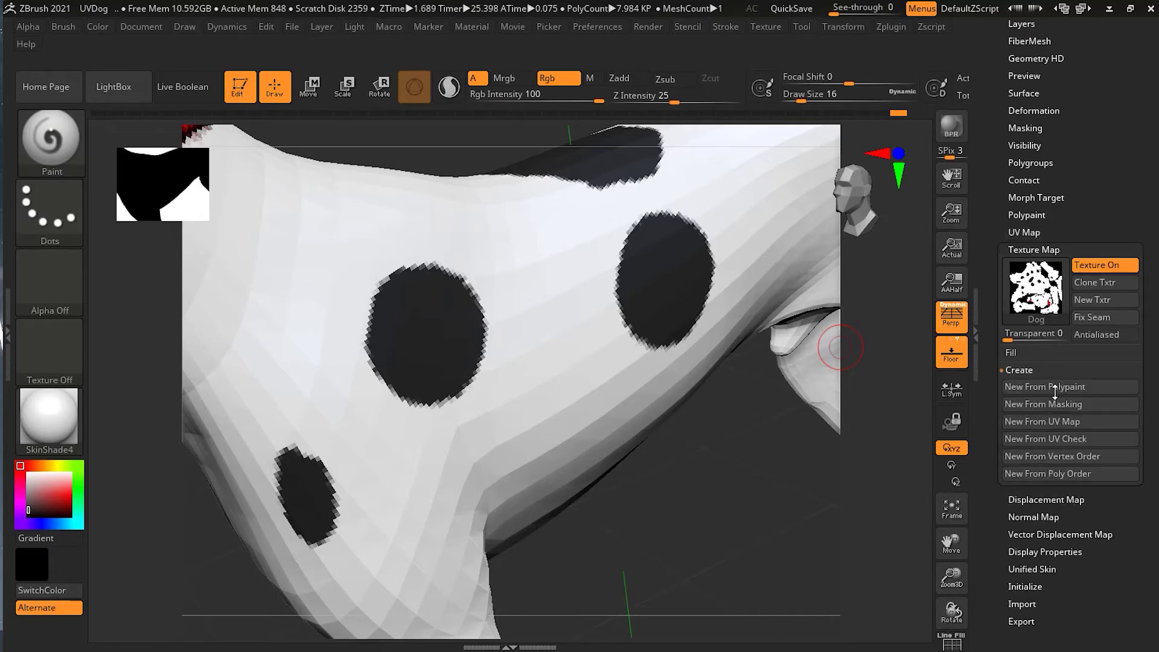
pyautogui.moveTo(1038, 287)
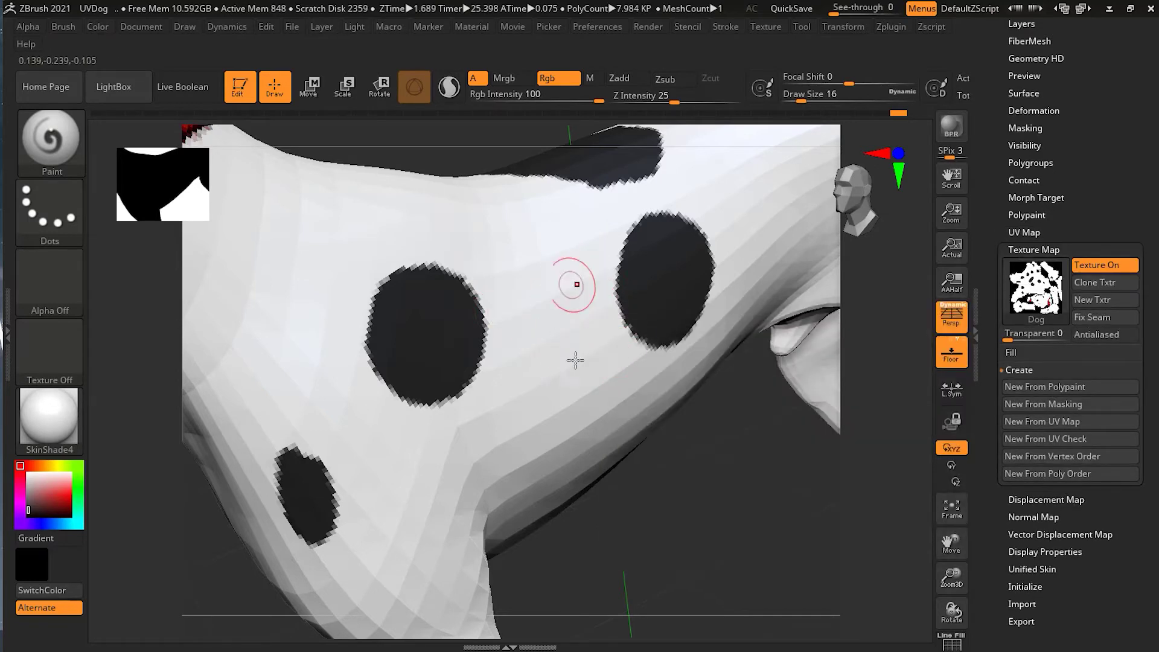
pyautogui.click(1102, 269)
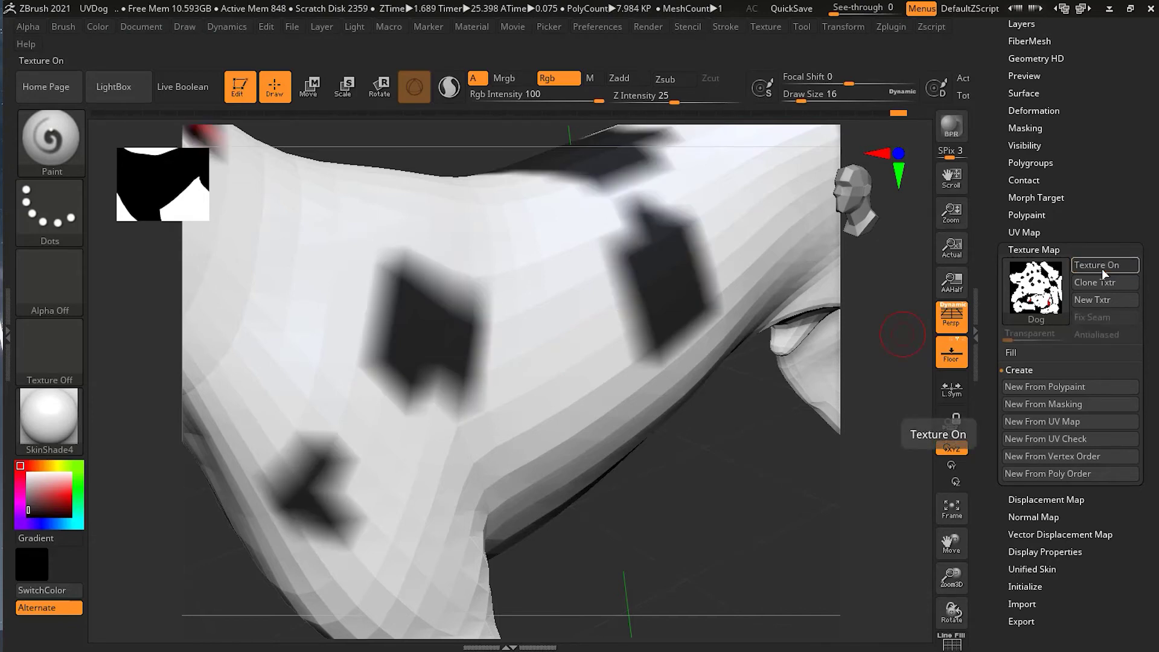
# Step: Paint a freehand black stroke on the dog's flank and turn the texture display back on
pyautogui.keyDown('ctrl'); pyautogui.moveTo(738, 486); pyautogui.dragTo(660, 515, button='right'); pyautogui.keyUp('ctrl')
pyautogui.moveTo(655, 408)
pyautogui.mouseDown()
pyautogui.moveTo(631, 339)
pyautogui.moveTo(669, 312)
pyautogui.moveTo(642, 374)
pyautogui.mouseUp()
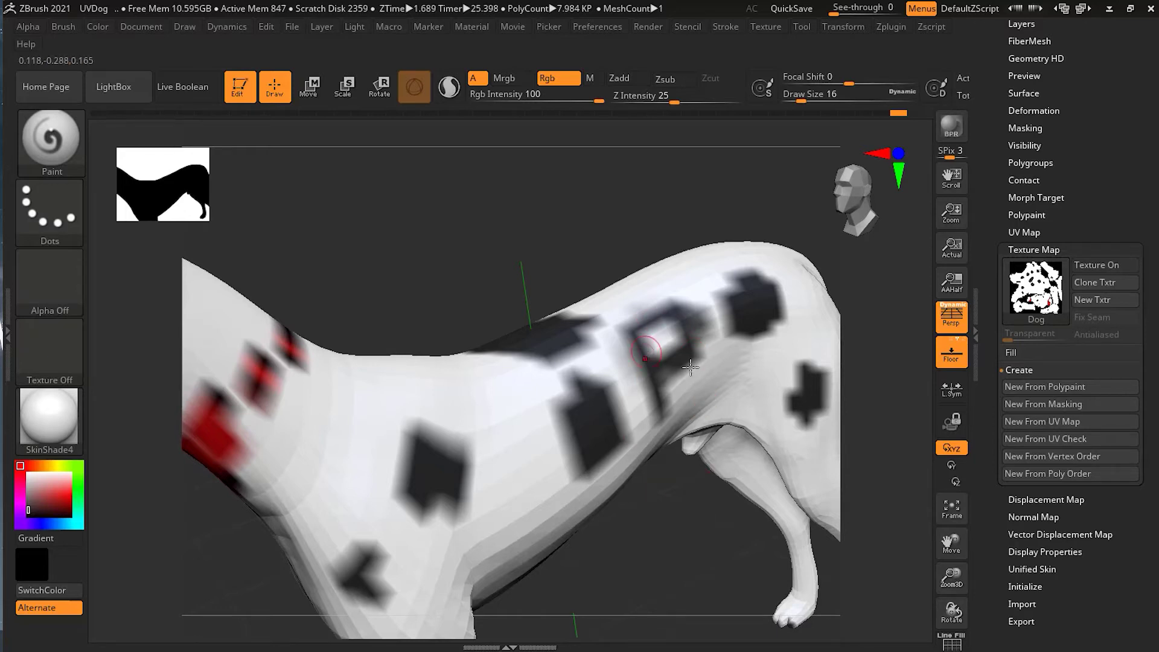
pyautogui.click(1113, 266)
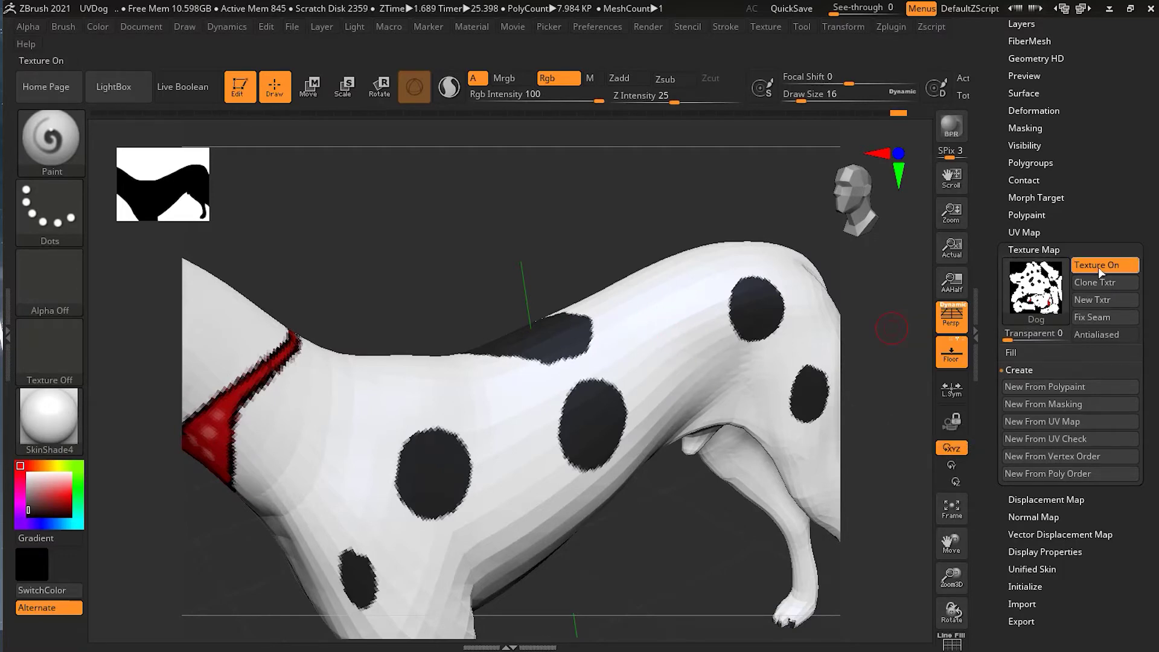
pyautogui.click(1112, 266)
pyautogui.click(1112, 266)
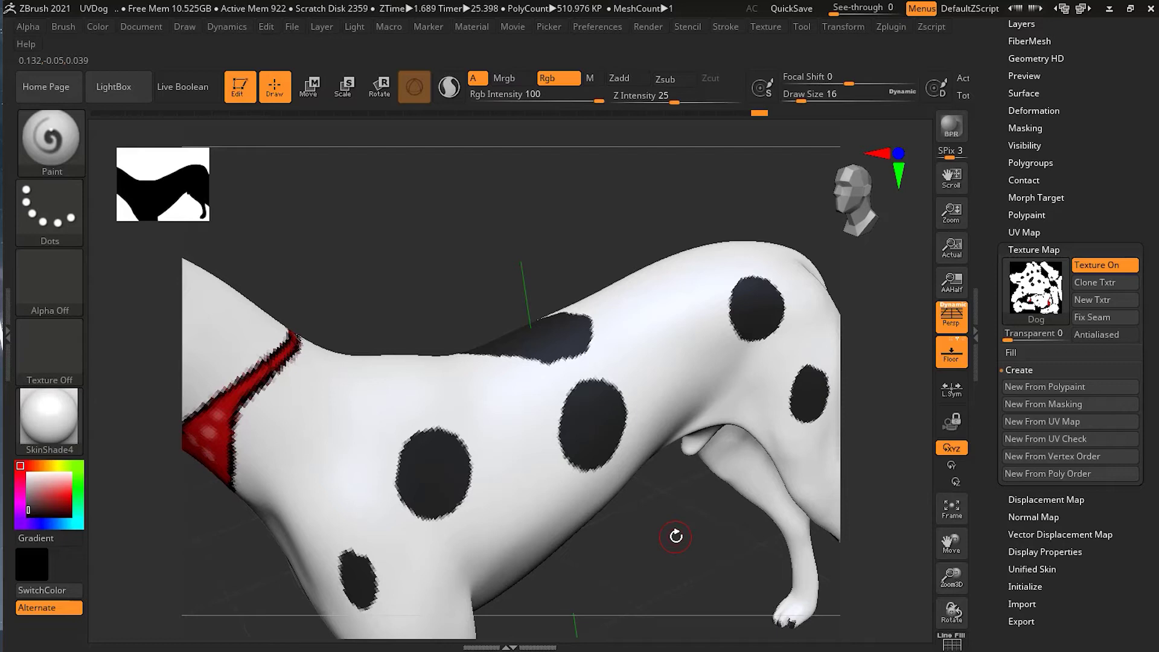
# Step: Set the UV map size to 4096 and open the polypaint settings
pyautogui.click(1036, 232)
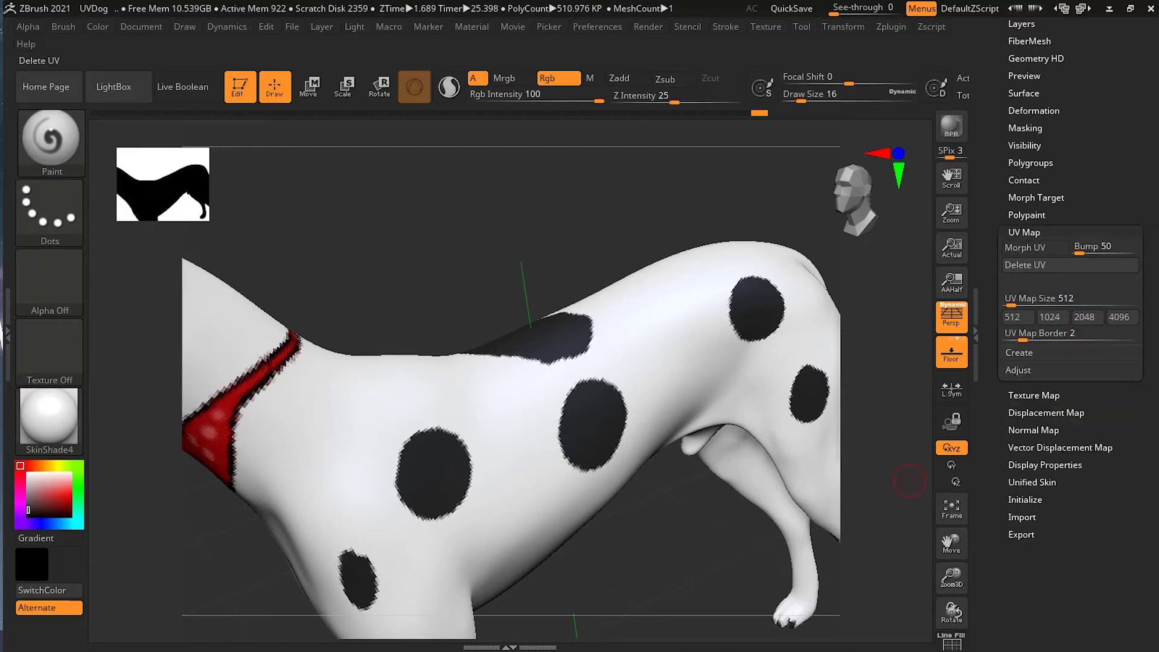
pyautogui.click(1123, 317)
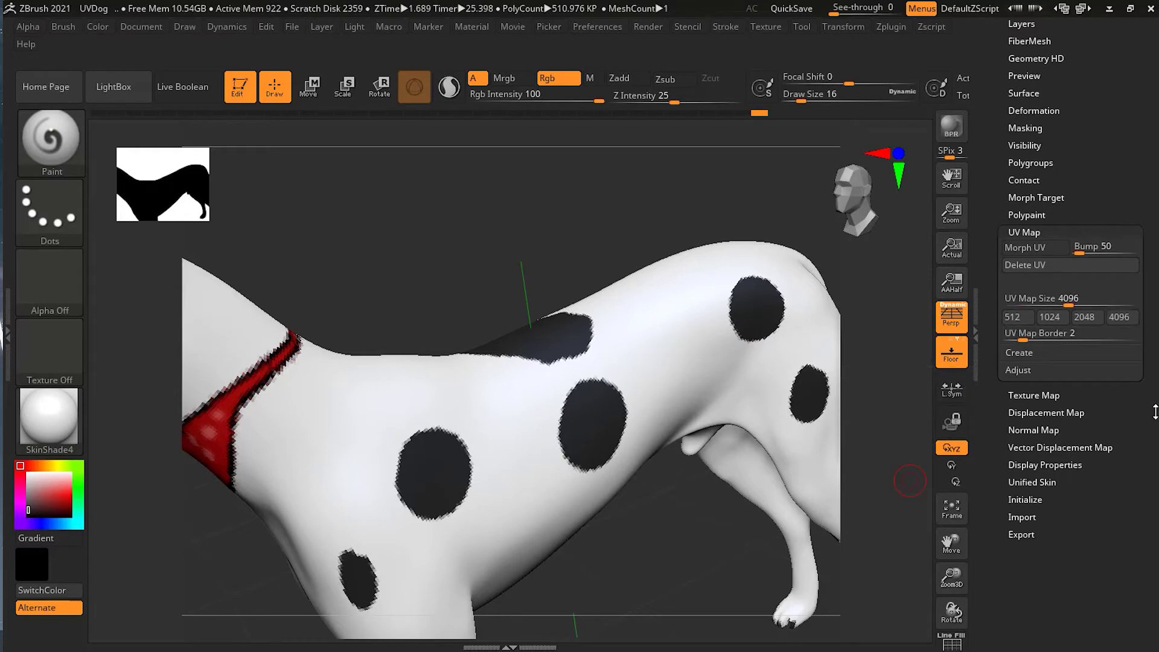
pyautogui.click(1038, 215)
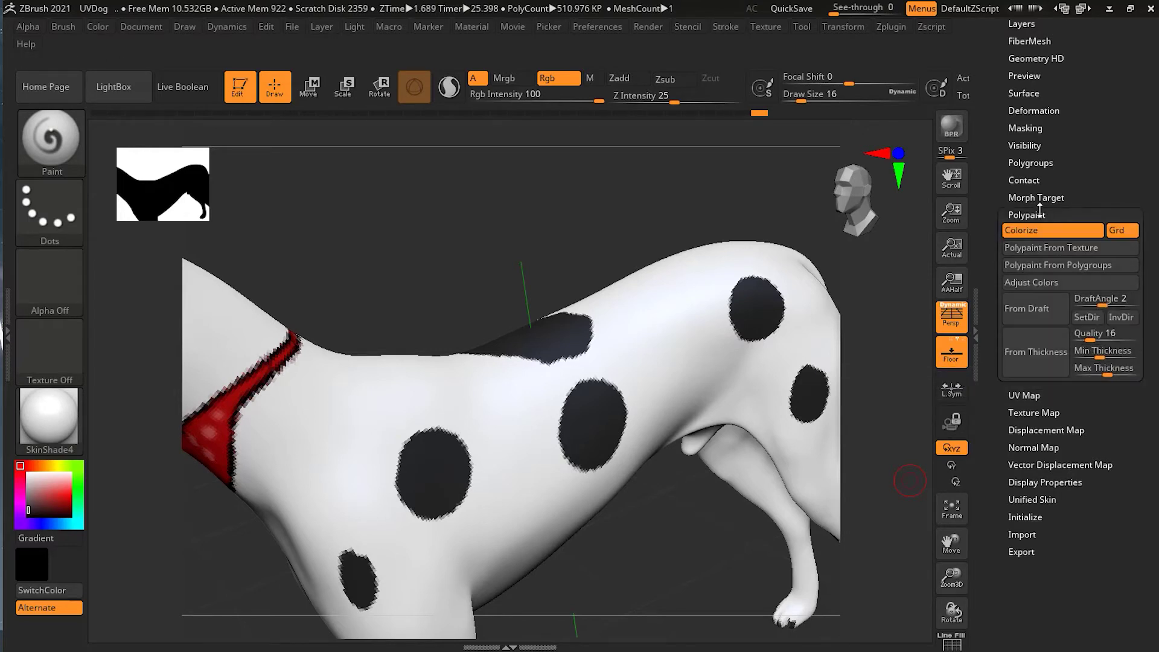
# Step: Generate a new texture map from the dog's polypaint and undo it
pyautogui.click(1036, 215)
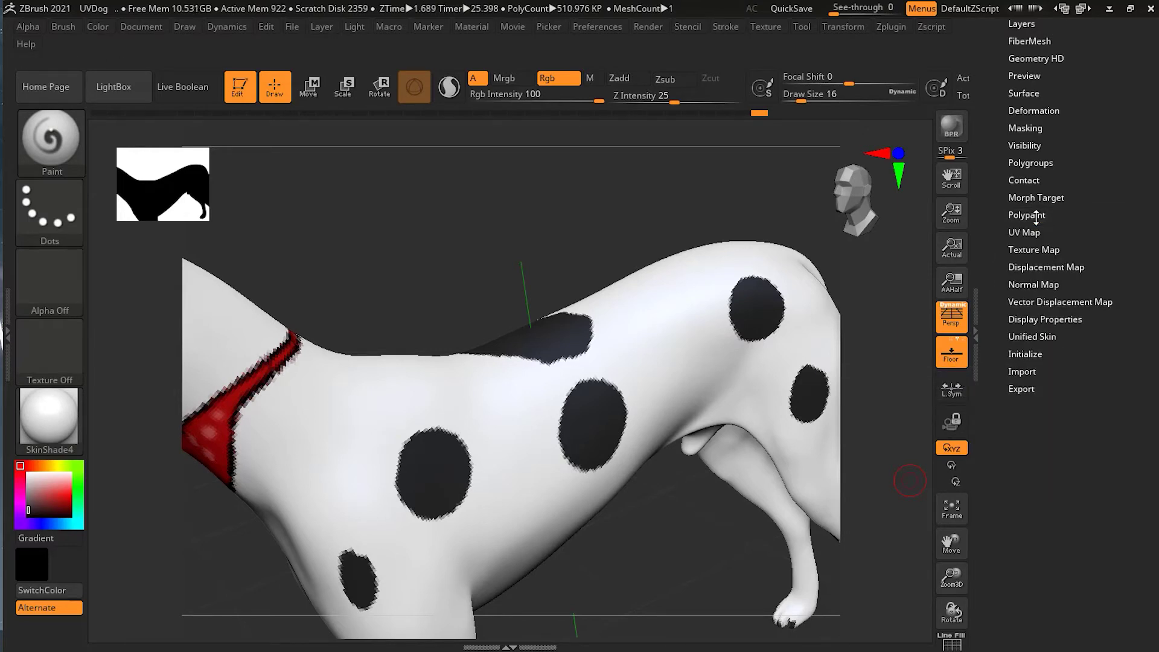
pyautogui.click(1034, 248)
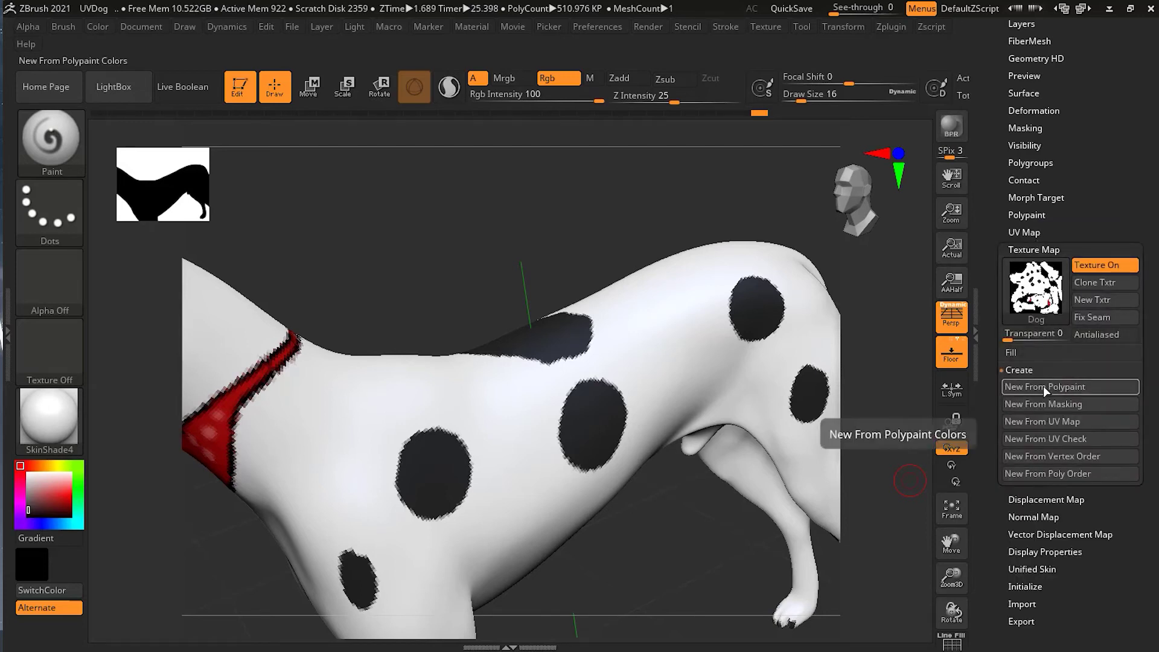
pyautogui.keyDown('alt'); pyautogui.moveTo(656, 521); pyautogui.dragTo(441, 404); pyautogui.keyUp('alt')
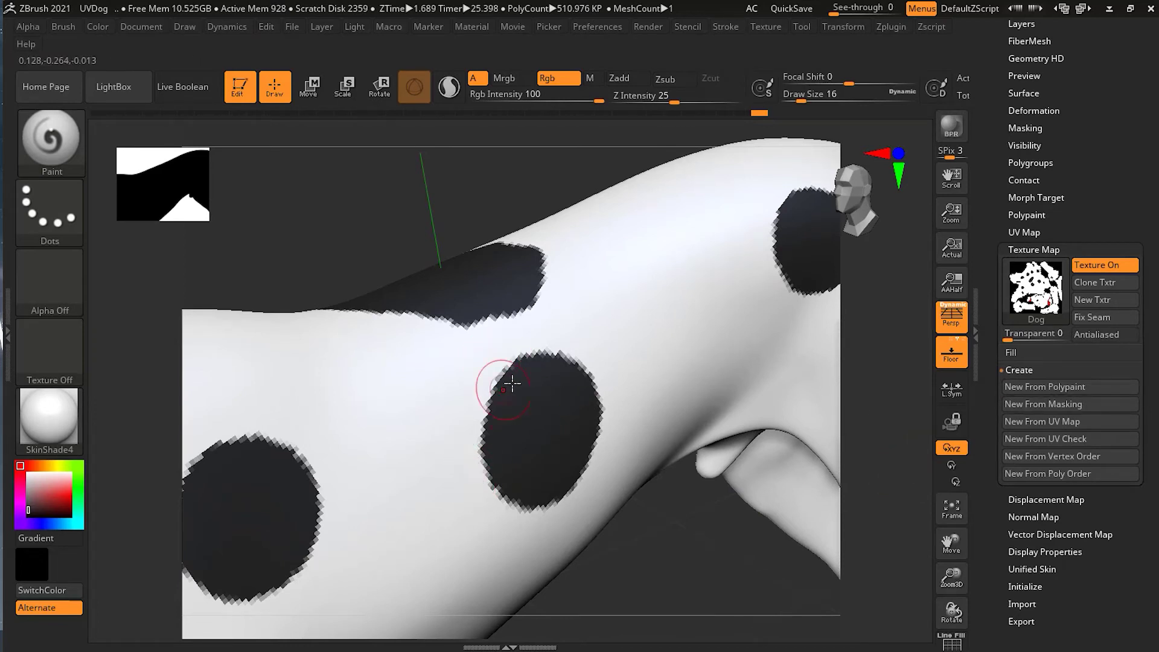
pyautogui.click(1053, 386)
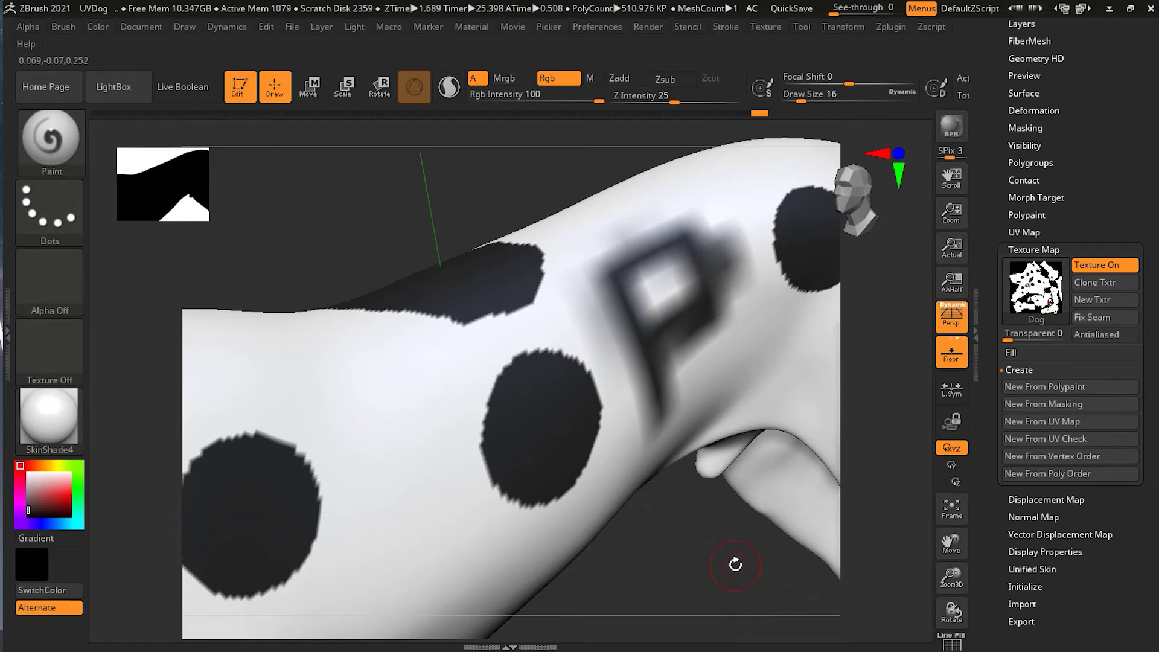
pyautogui.press('ctrl')
pyautogui.keyDown('ctrl'); pyautogui.moveTo(735, 565); pyautogui.dragTo(739, 567); pyautogui.keyUp('ctrl')
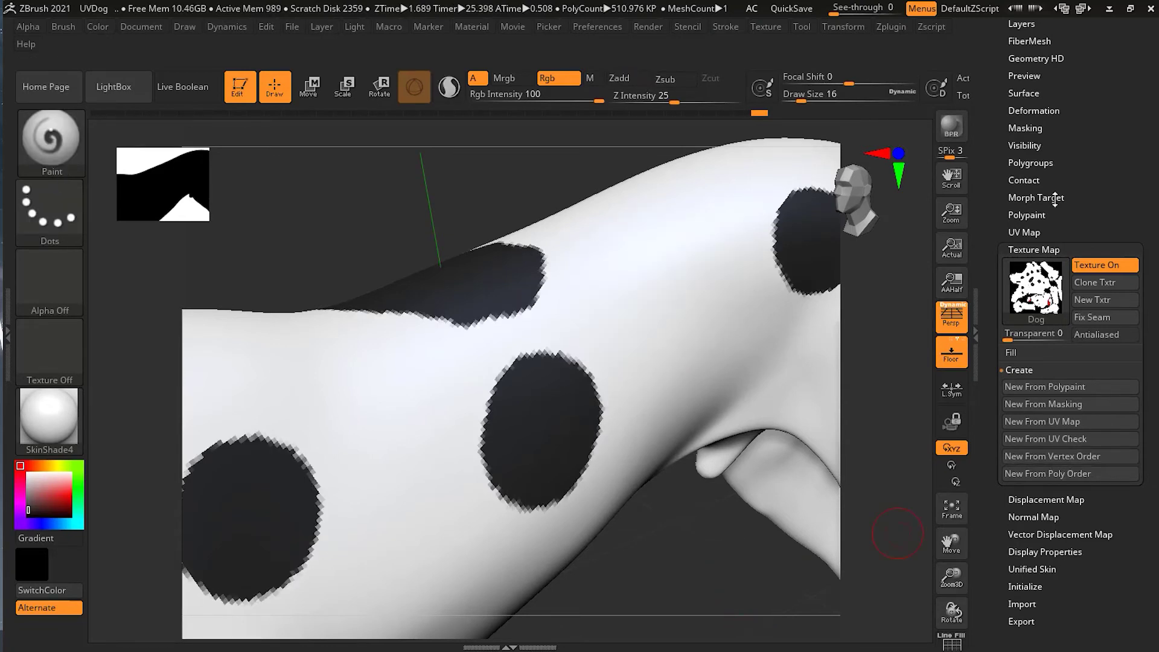
# Step: Turn off the texture display and paint over the black freehand strokes on the dog's flank in white
pyautogui.click(1032, 249)
pyautogui.click(1033, 249)
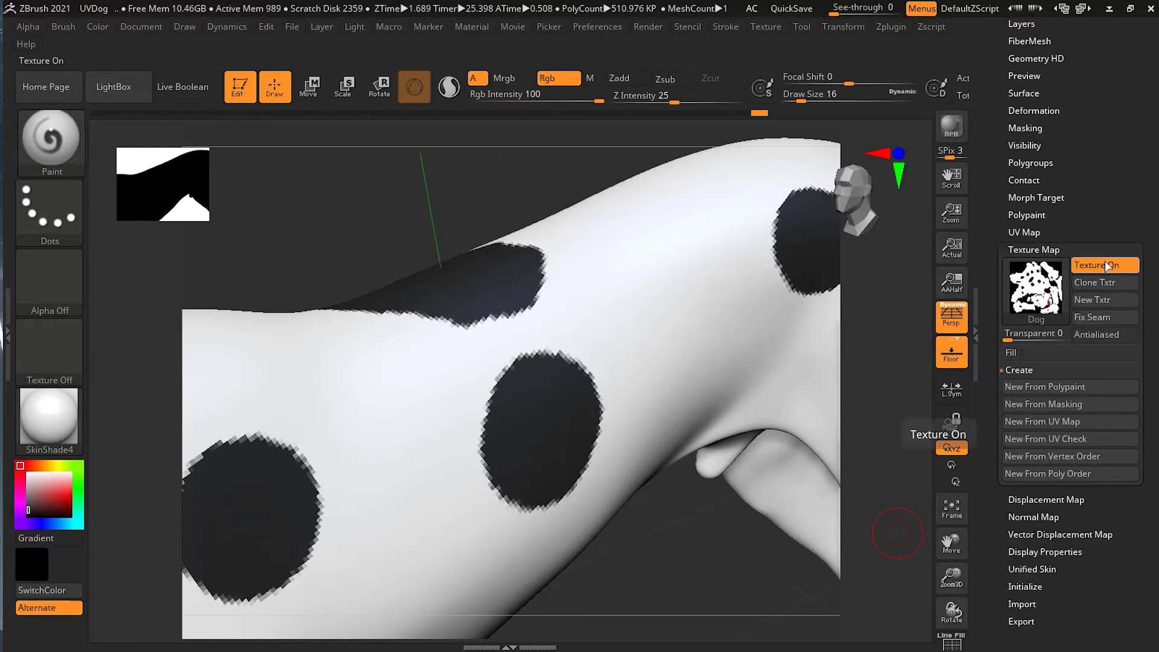
pyautogui.click(1108, 266)
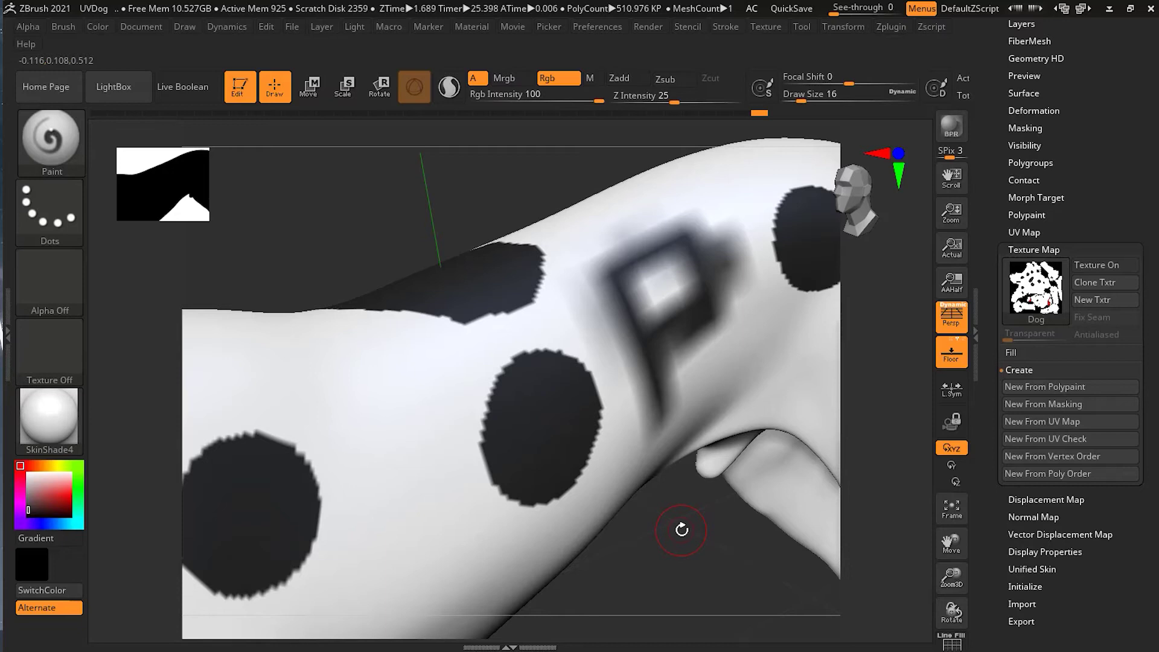
pyautogui.moveTo(686, 531); pyautogui.dragTo(637, 530)
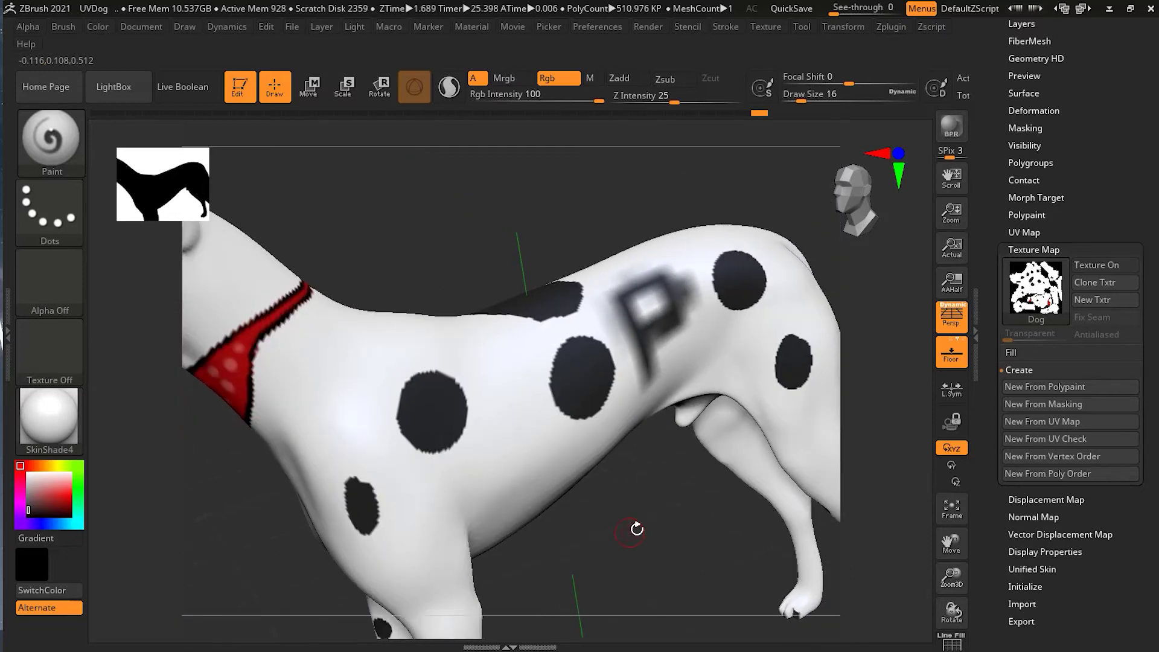
pyautogui.moveTo(664, 374)
pyautogui.mouseDown()
pyautogui.moveTo(658, 307)
pyautogui.moveTo(651, 341)
pyautogui.mouseUp()
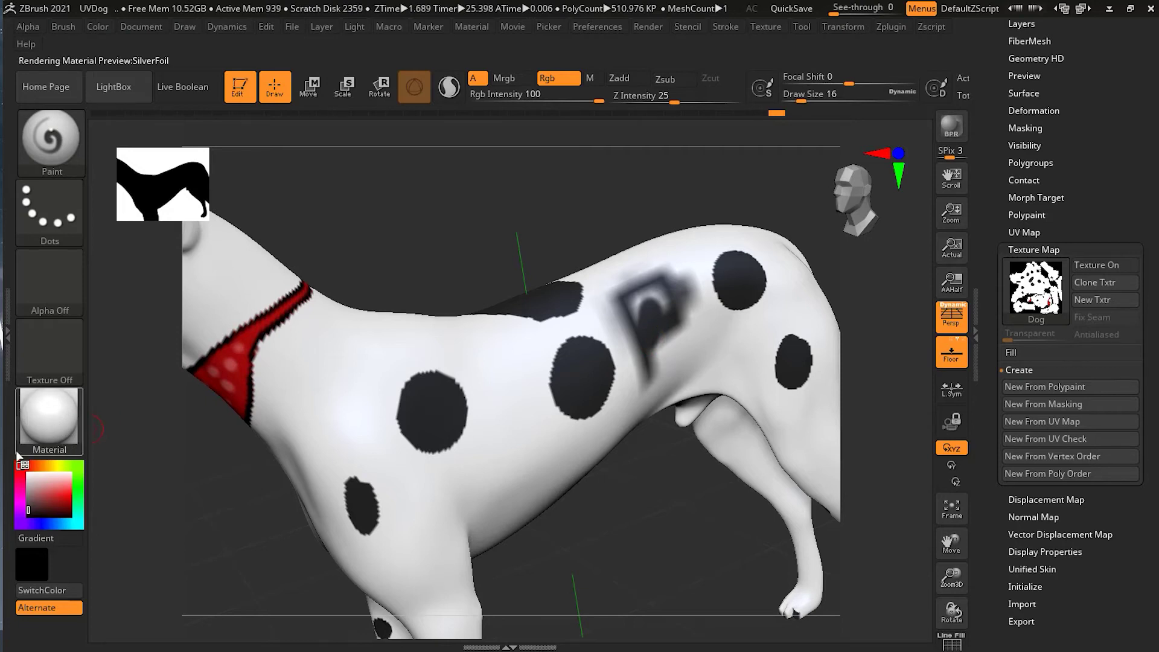
pyautogui.click(28, 473)
pyautogui.moveTo(639, 371)
pyautogui.mouseDown()
pyautogui.moveTo(636, 343)
pyautogui.moveTo(613, 321)
pyautogui.moveTo(632, 351)
pyautogui.moveTo(615, 325)
pyautogui.moveTo(624, 292)
pyautogui.moveTo(608, 299)
pyautogui.moveTo(628, 275)
pyautogui.moveTo(652, 291)
pyautogui.moveTo(674, 262)
pyautogui.moveTo(695, 276)
pyautogui.mouseUp()
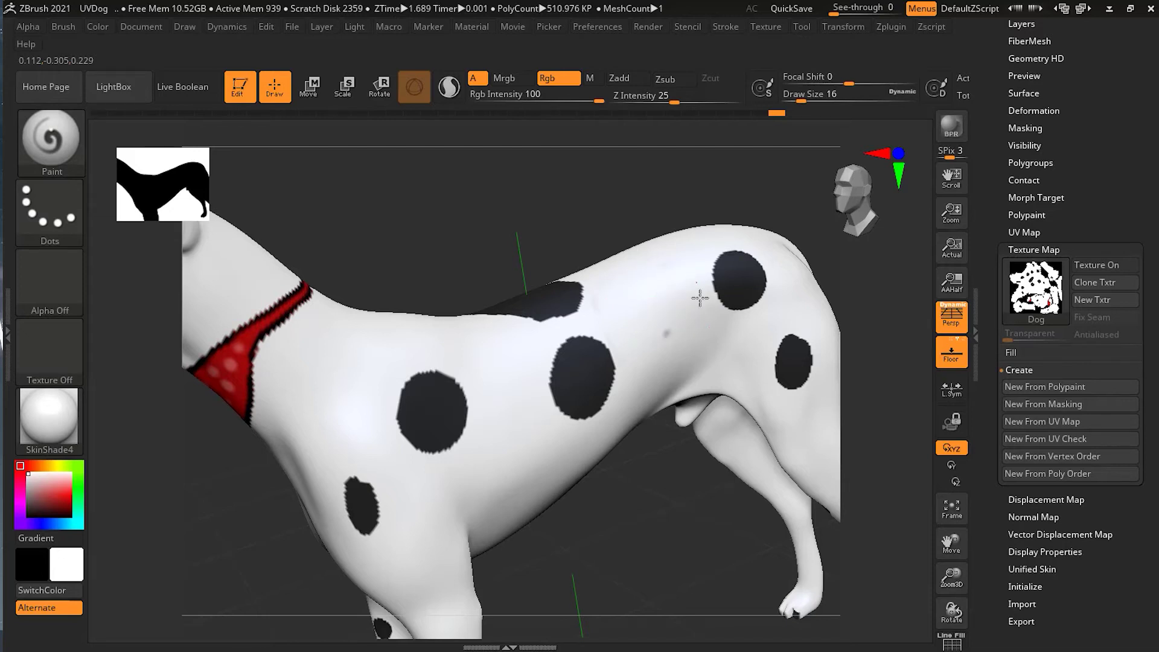
pyautogui.keyDown('alt'); pyautogui.moveTo(688, 481); pyautogui.dragTo(631, 524); pyautogui.keyUp('alt')
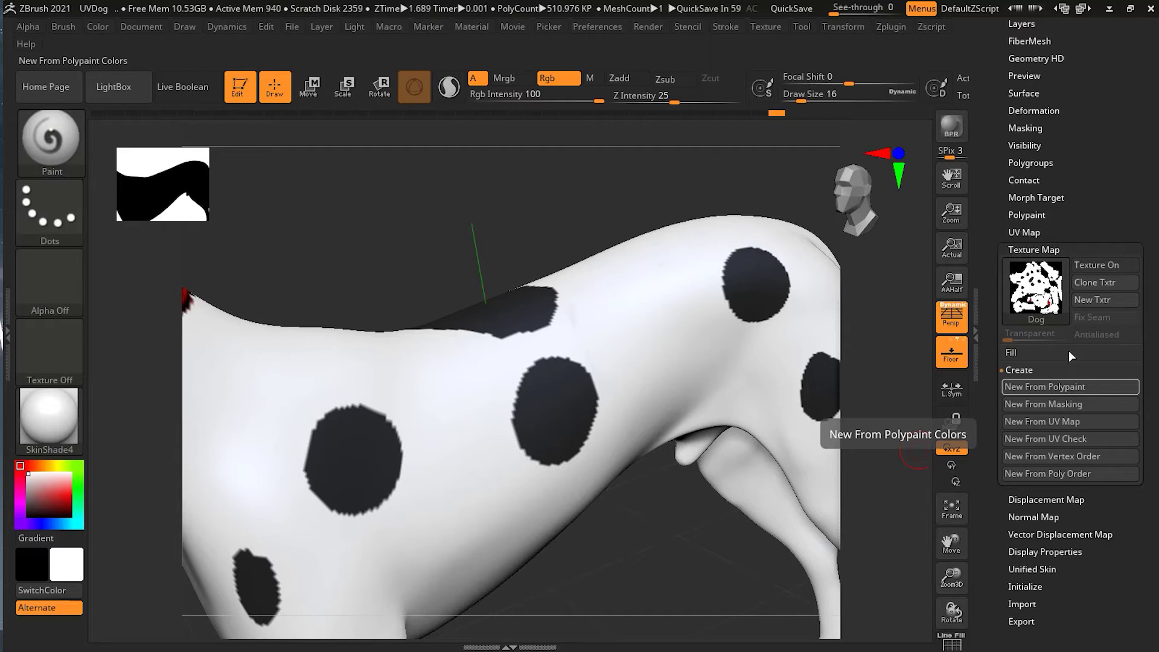
# Step: Check the UV map size setting and create a new texture map from the dog's polypaint
pyautogui.click(1025, 233)
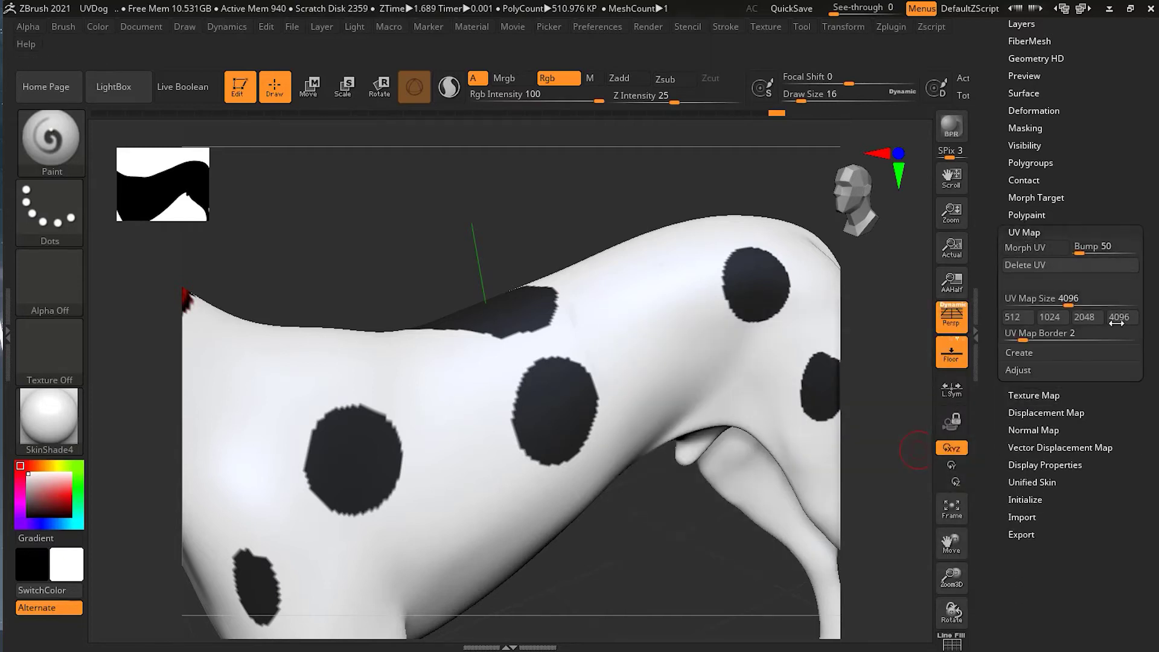
pyautogui.click(1037, 396)
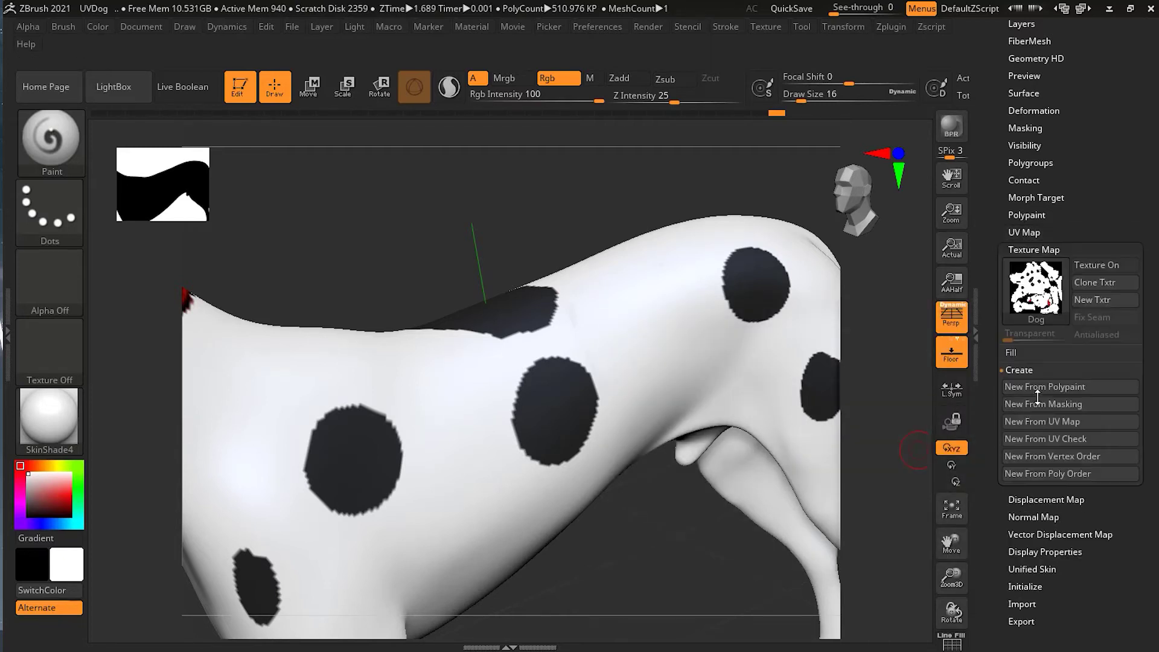
pyautogui.click(1068, 389)
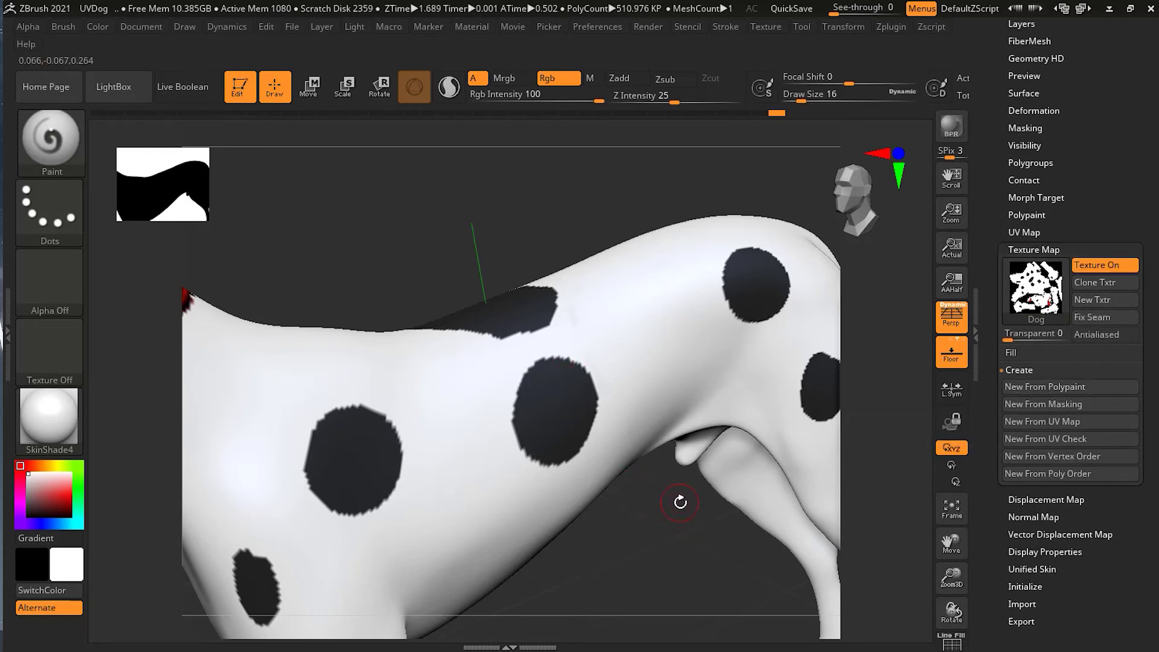
# Step: Frame the whole dog, lower it three subdivision levels and toggle the texture display to compare it with the polypaint
pyautogui.press('f')
pyautogui.moveTo(668, 481); pyautogui.dragTo(789, 461)
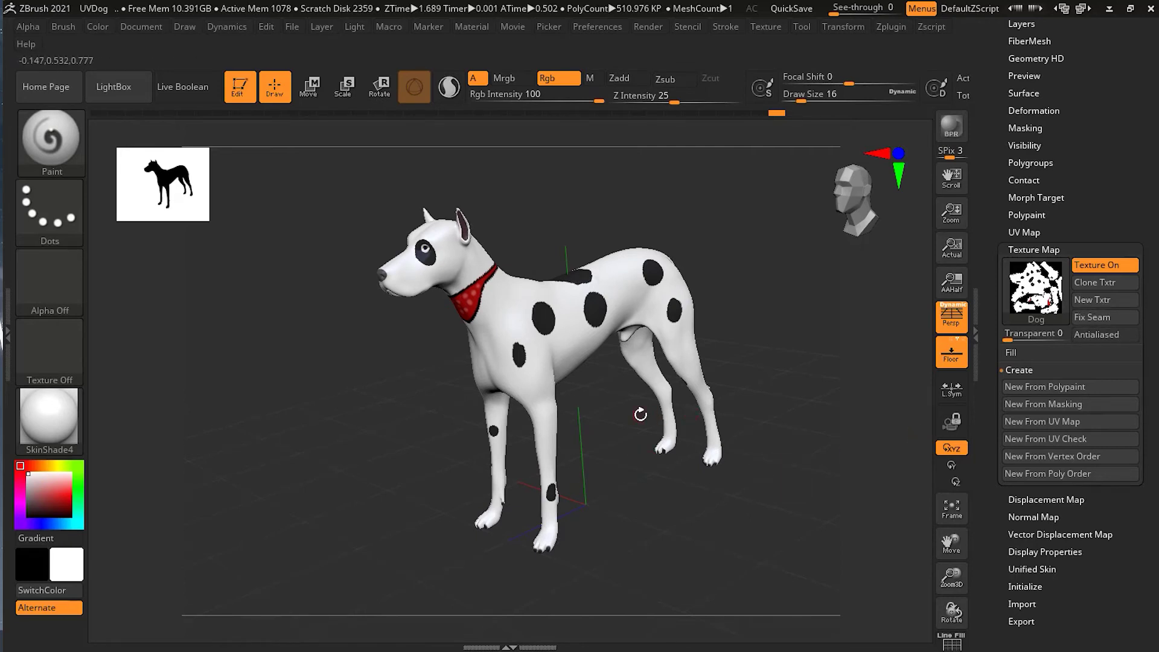
pyautogui.press('shift')
pyautogui.hotkey('shift', 'd')
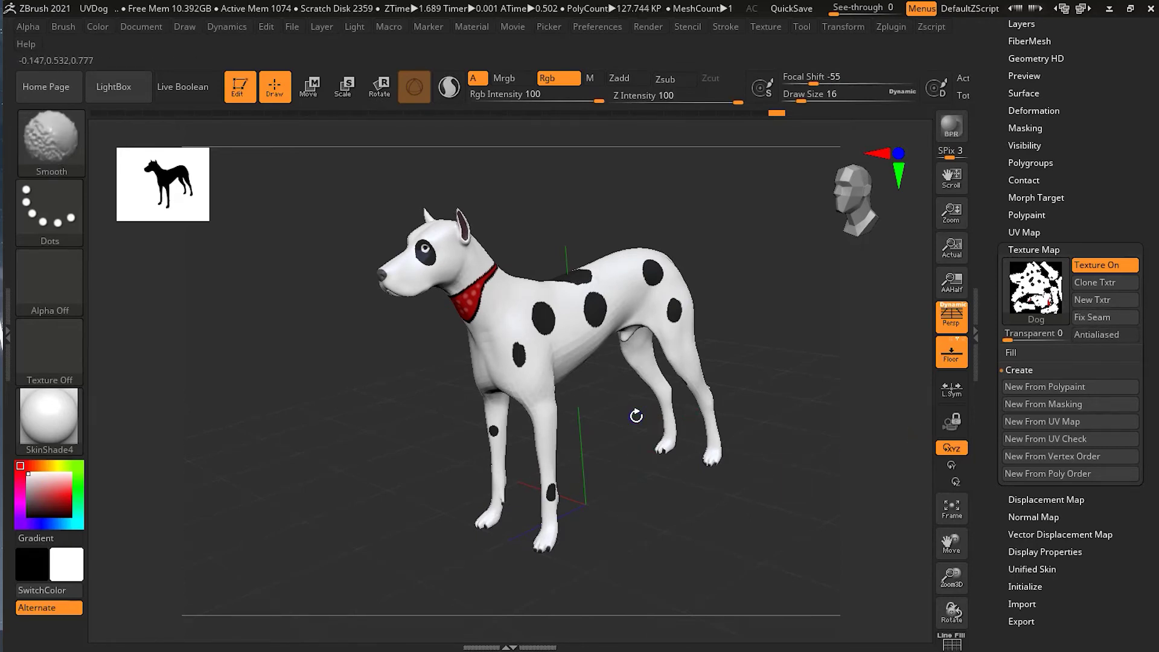
pyautogui.hotkey('shift', 'd')
pyautogui.hotkey('shift', 'd')
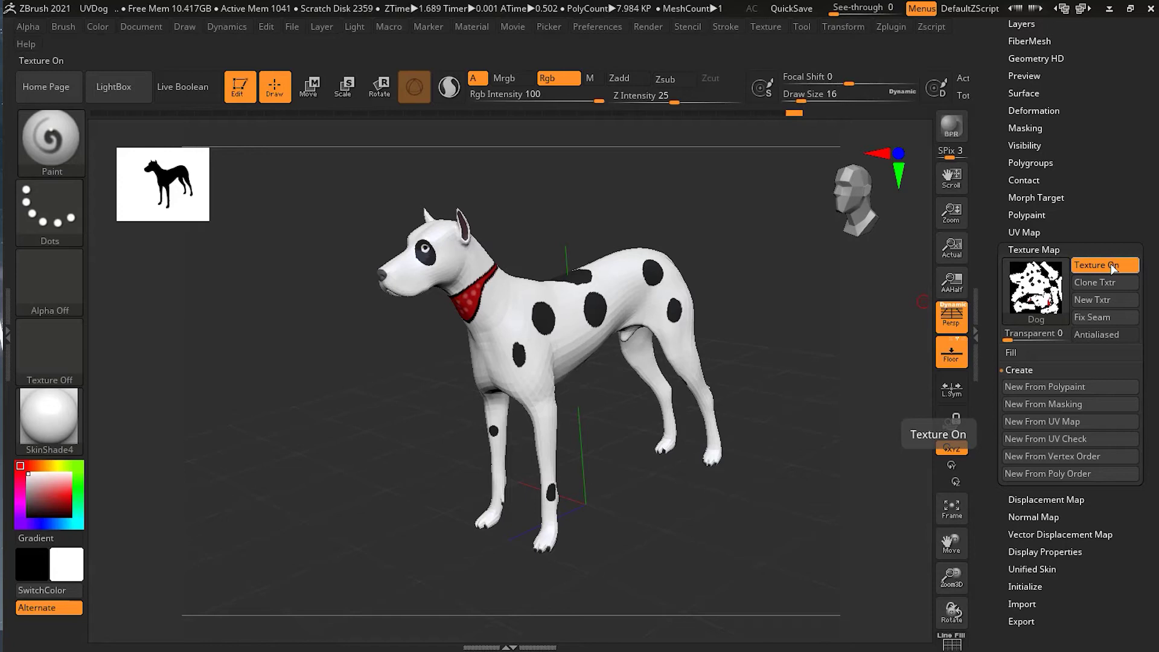
pyautogui.click(1104, 265)
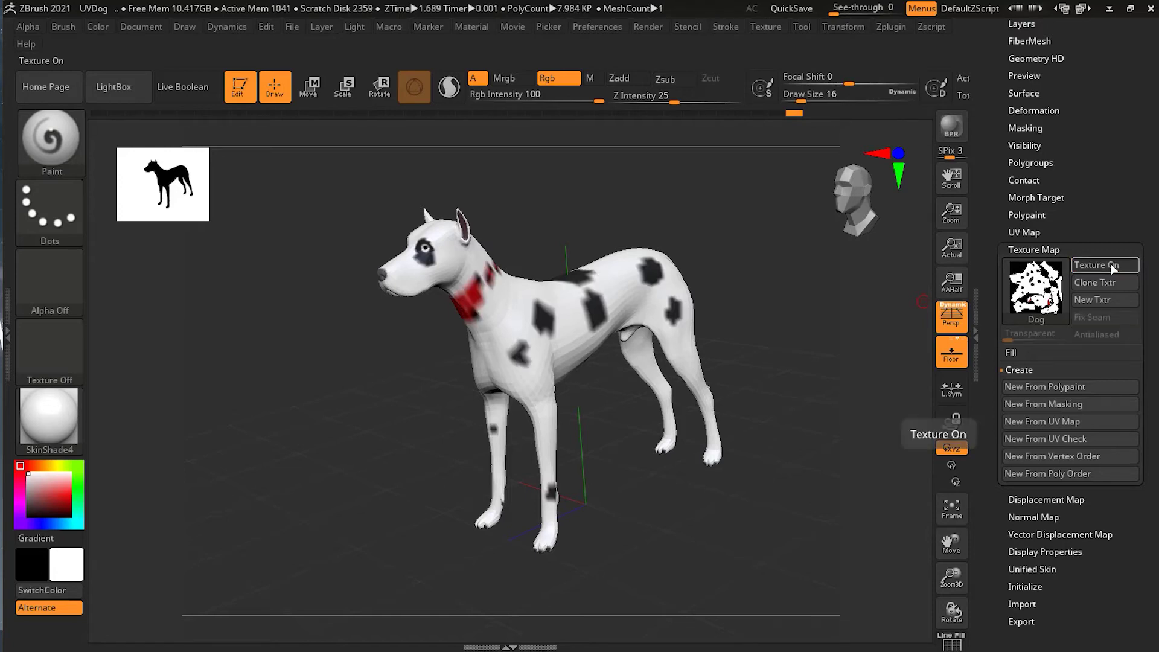
pyautogui.click(1111, 265)
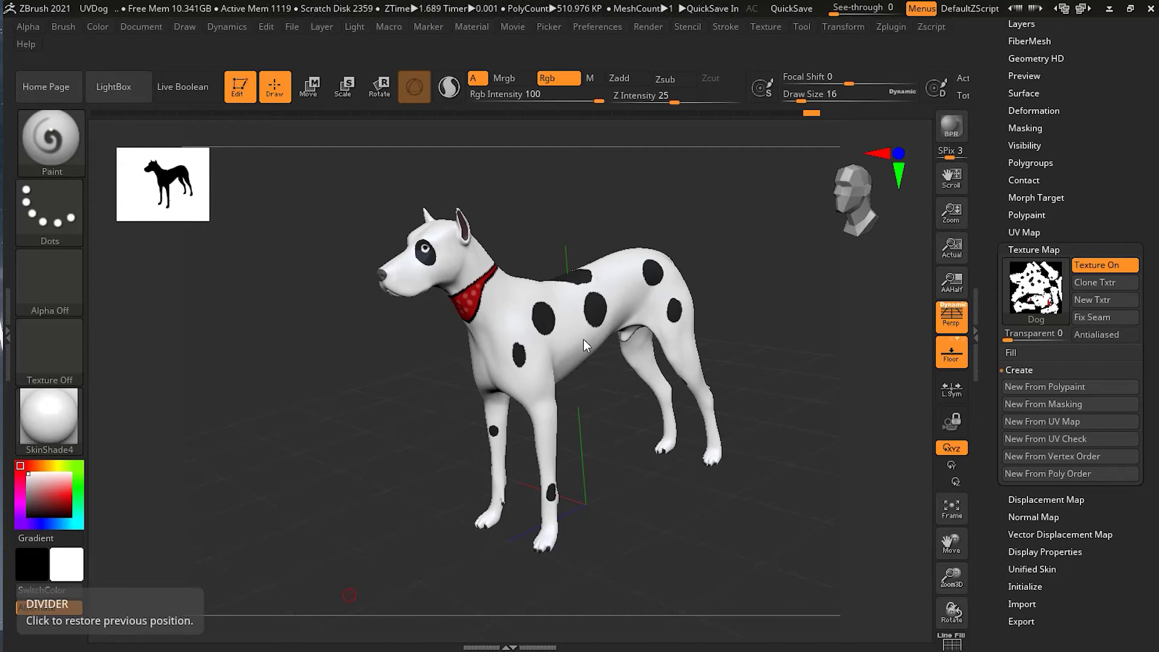
# Step: Set the dog's UV map size to 8192
pyautogui.click(1022, 233)
pyautogui.moveTo(1072, 305); pyautogui.dragTo(1143, 304)
pyautogui.click(1126, 304)
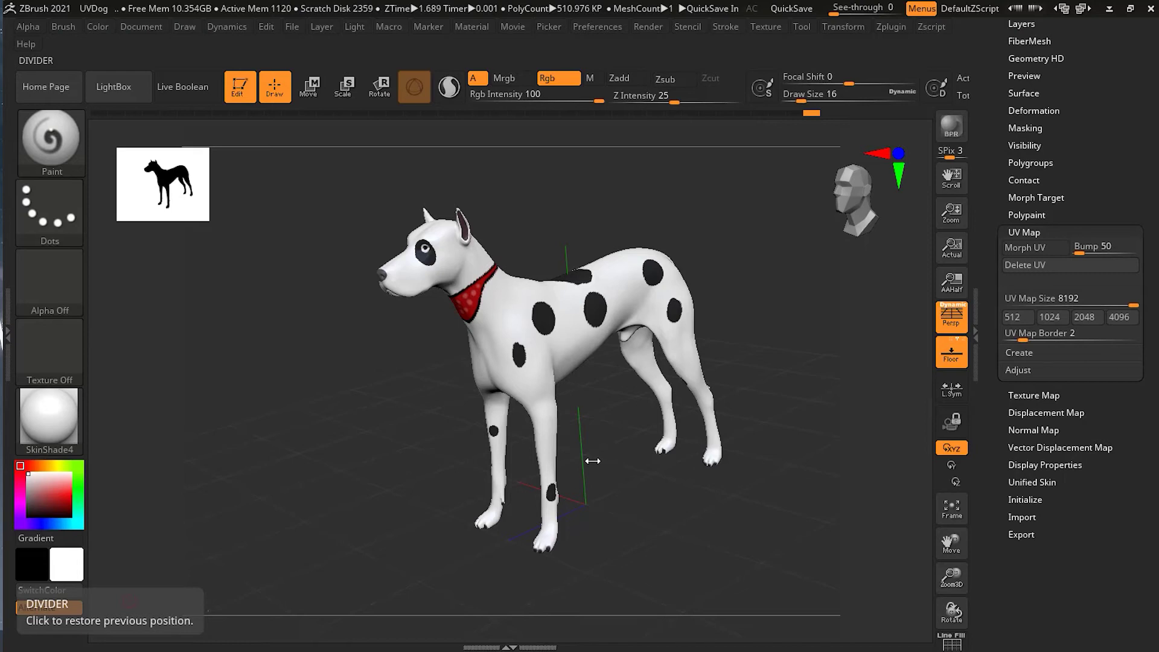
# Step: Examine the dog's texture map preview and dimensions and look for the map among the available textures
pyautogui.click(1044, 395)
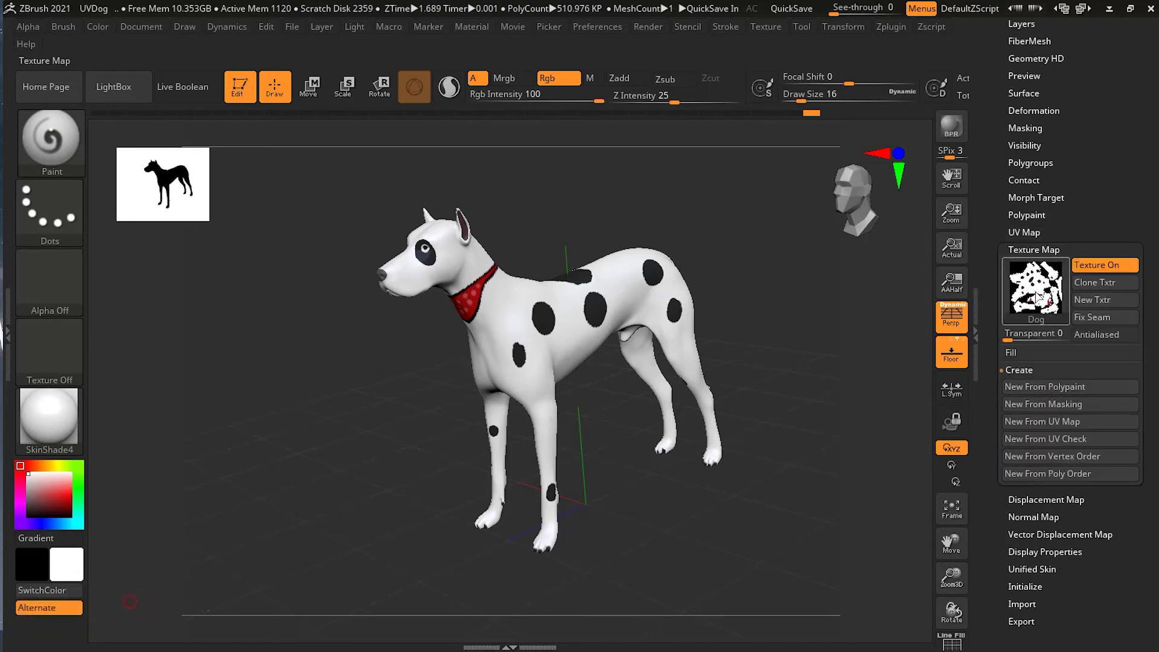
pyautogui.moveTo(1037, 298)
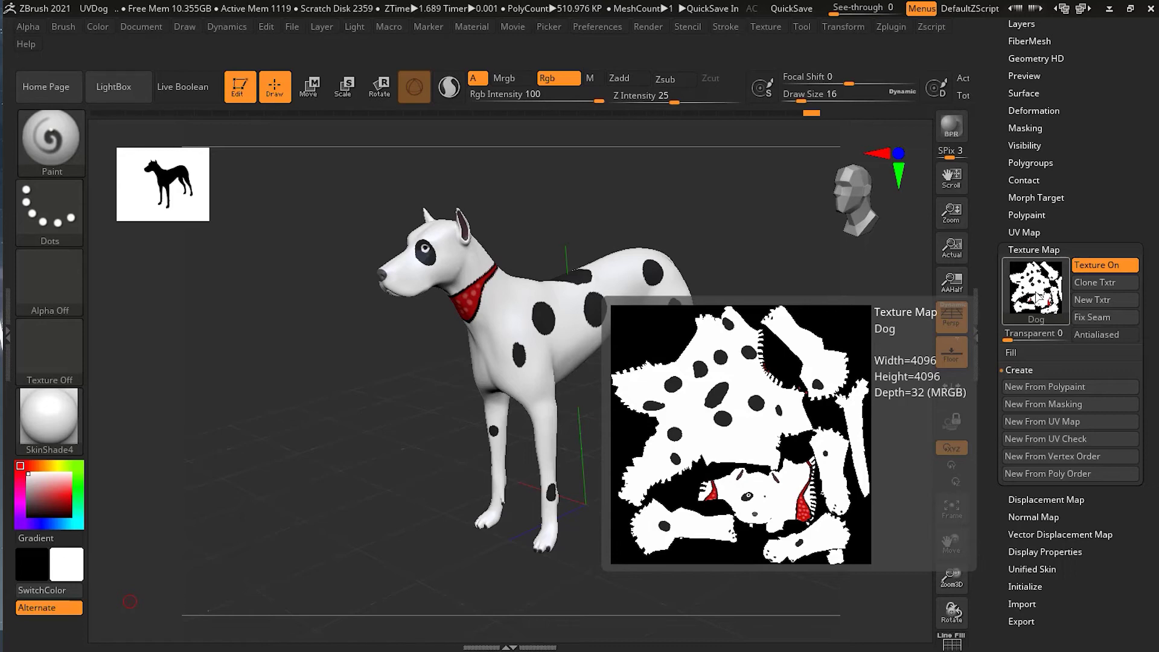
pyautogui.click(1038, 293)
pyautogui.click(763, 30)
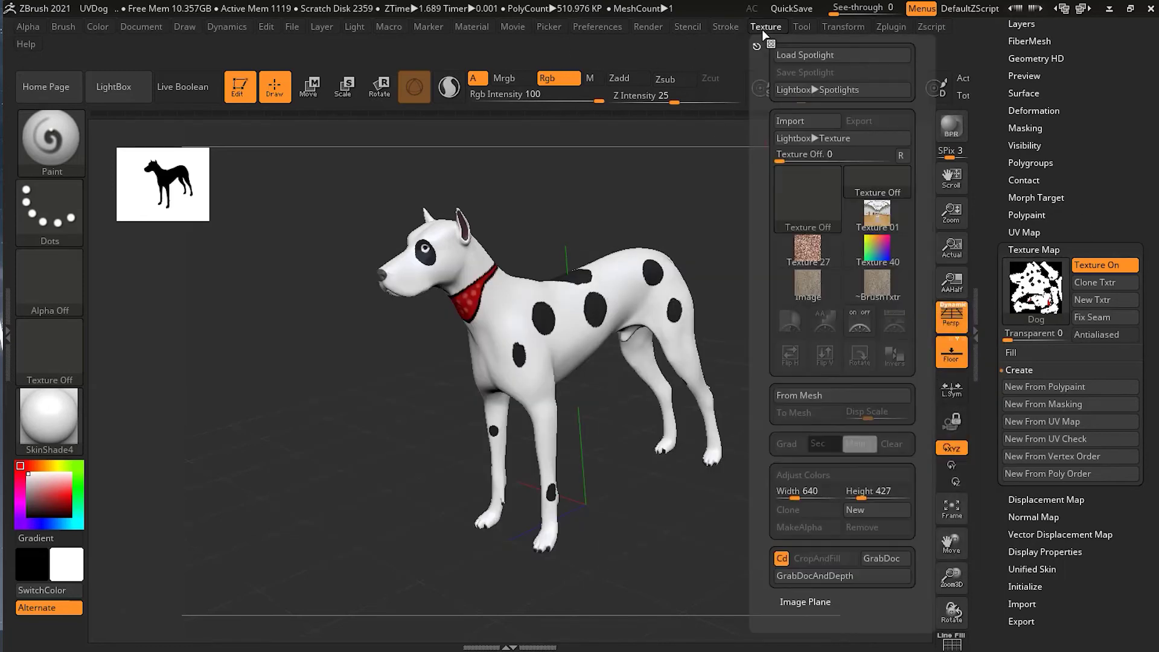
pyautogui.click(1036, 289)
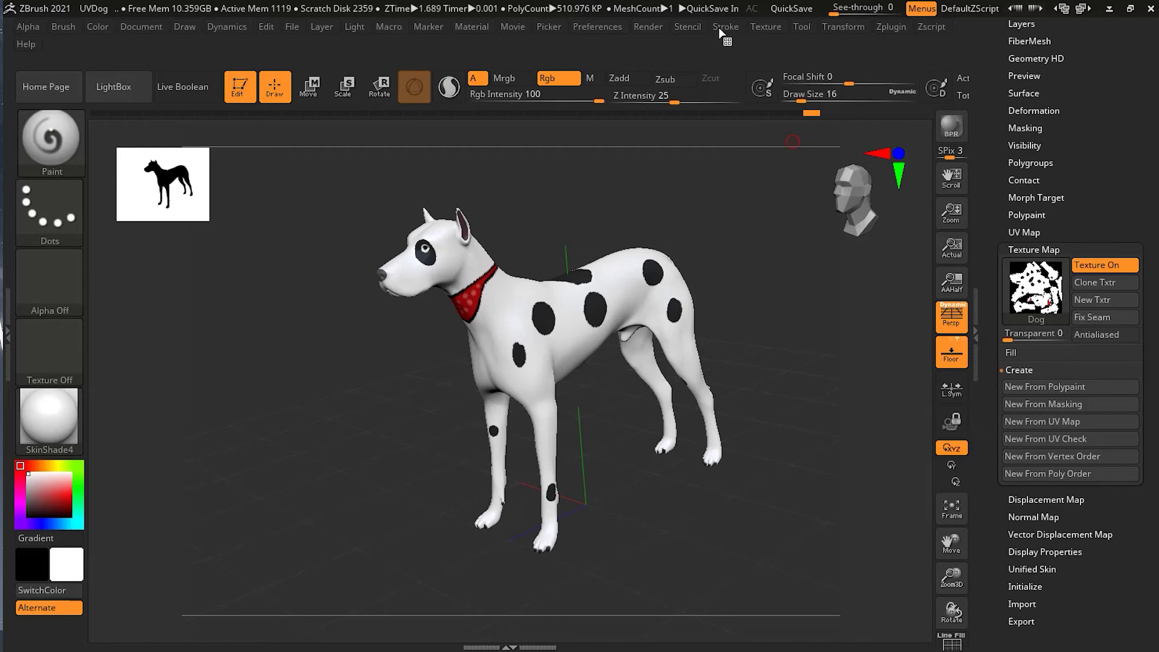
pyautogui.click(718, 27)
pyautogui.click(766, 26)
pyautogui.click(804, 191)
pyautogui.click(804, 191)
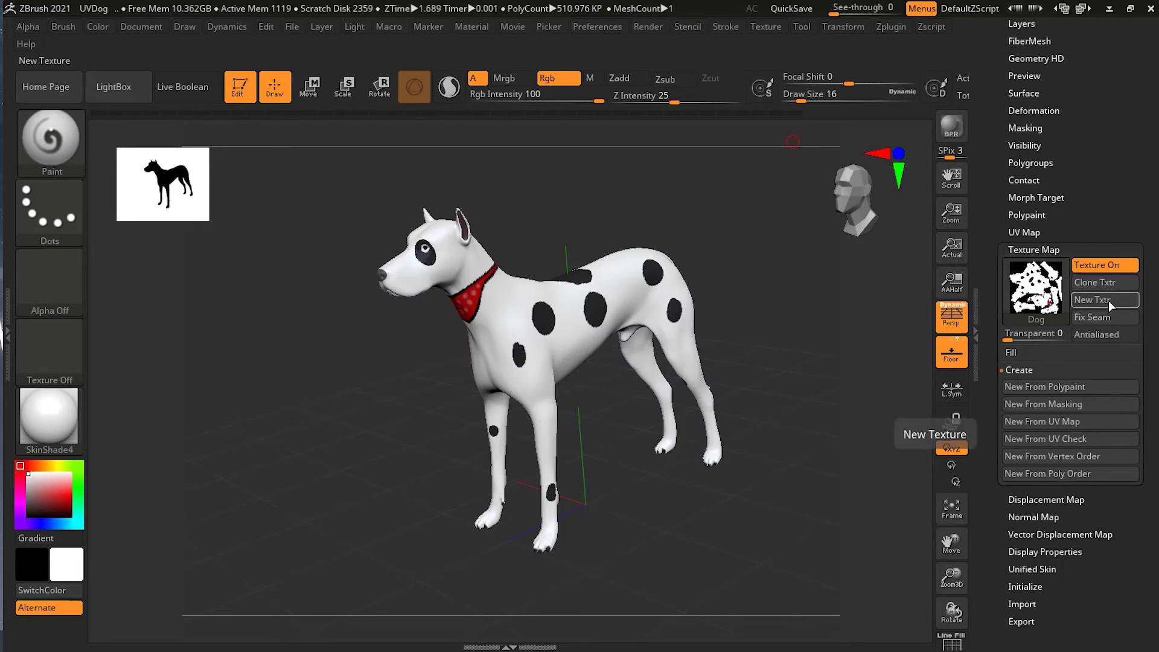
# Step: Create a blank new texture for the dog and undo it
pyautogui.click(1107, 300)
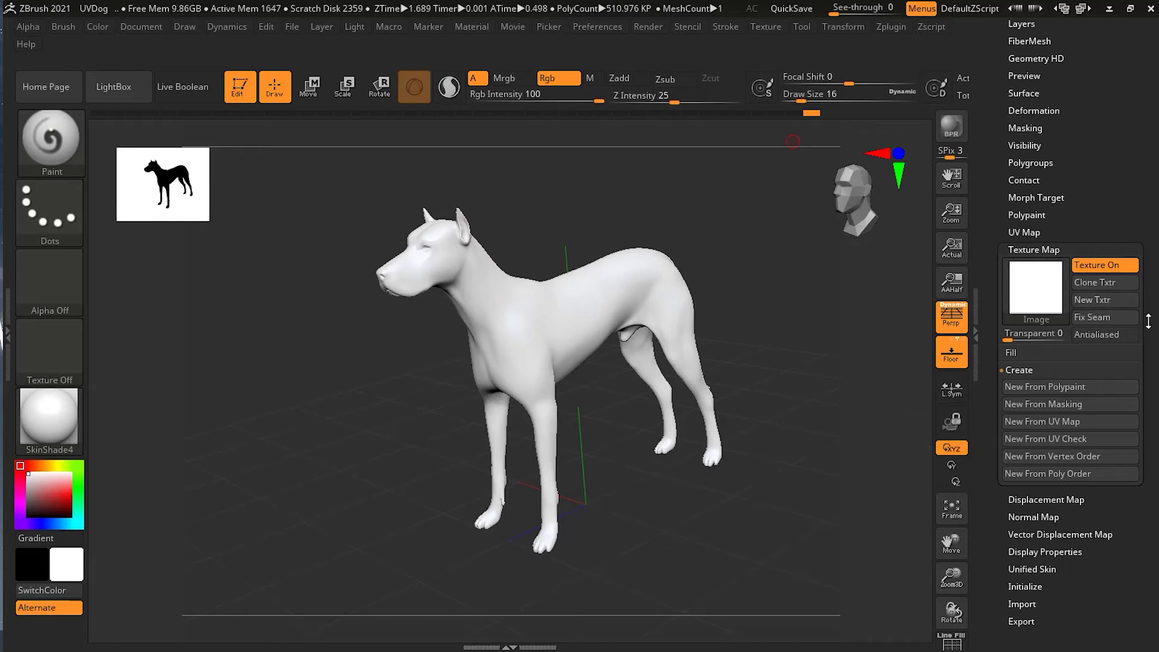
pyautogui.hotkey('ctrl', 'z')
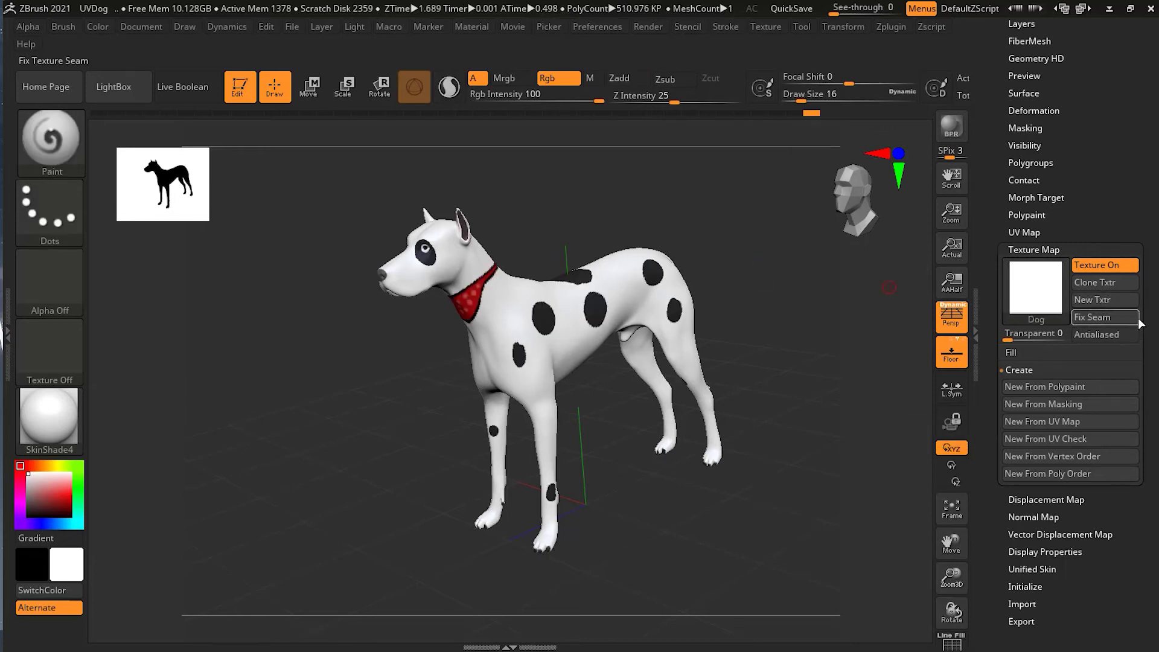
# Step: Clone the dog's texture map so it becomes the current texture in the texture library
pyautogui.click(1100, 284)
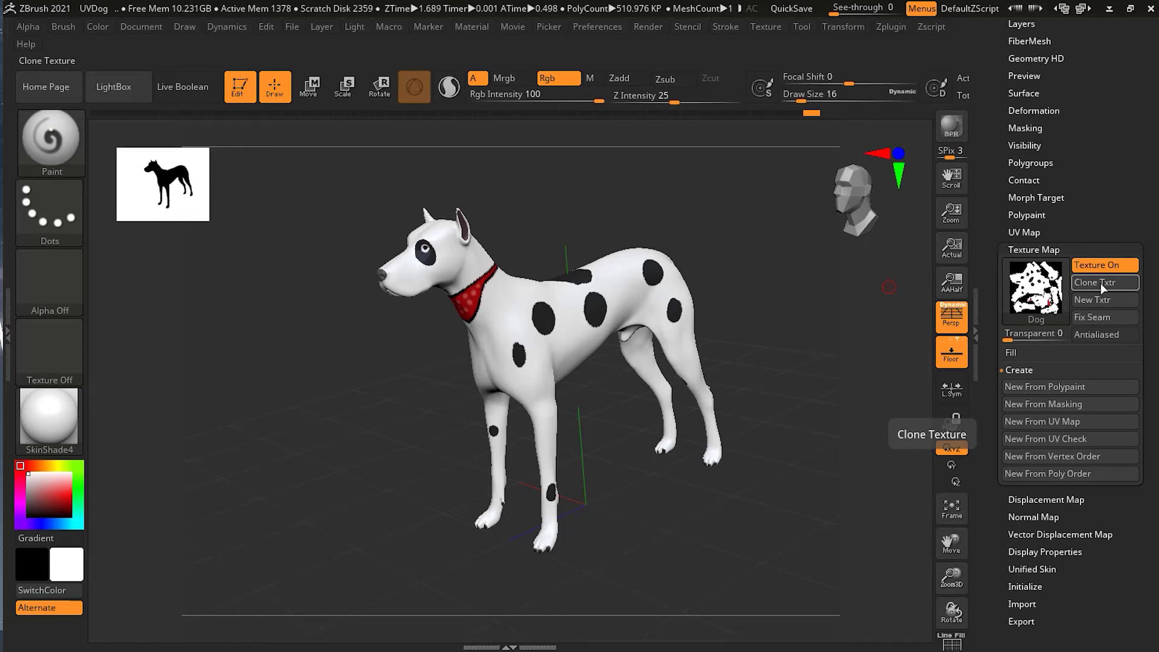
pyautogui.click(1099, 284)
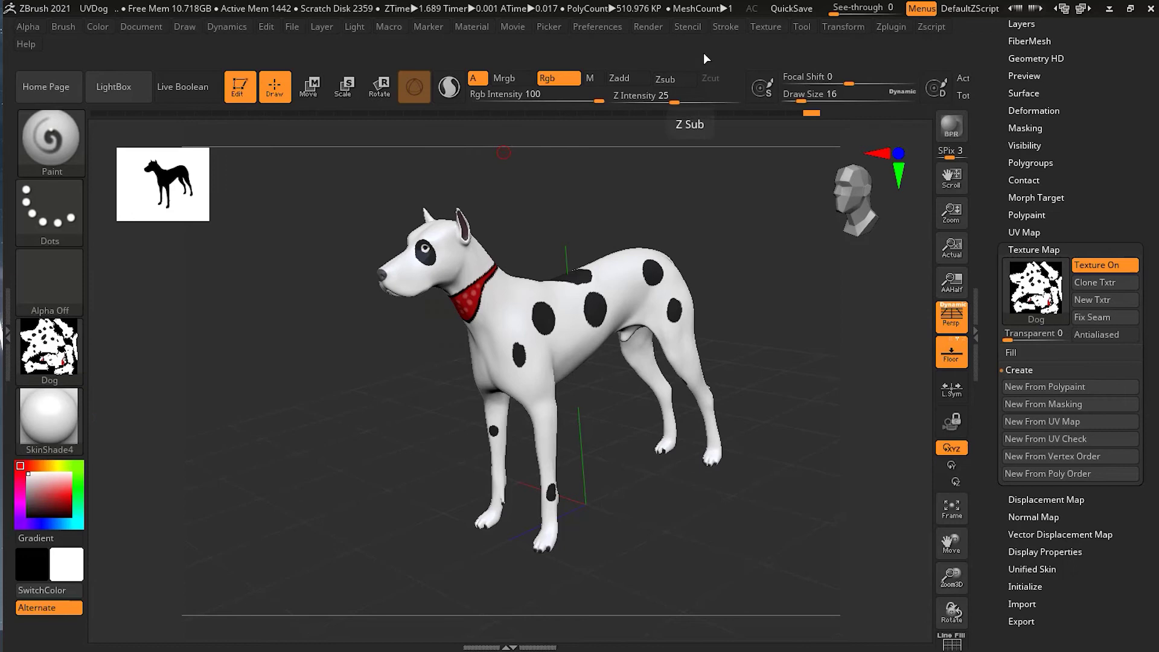
pyautogui.click(765, 27)
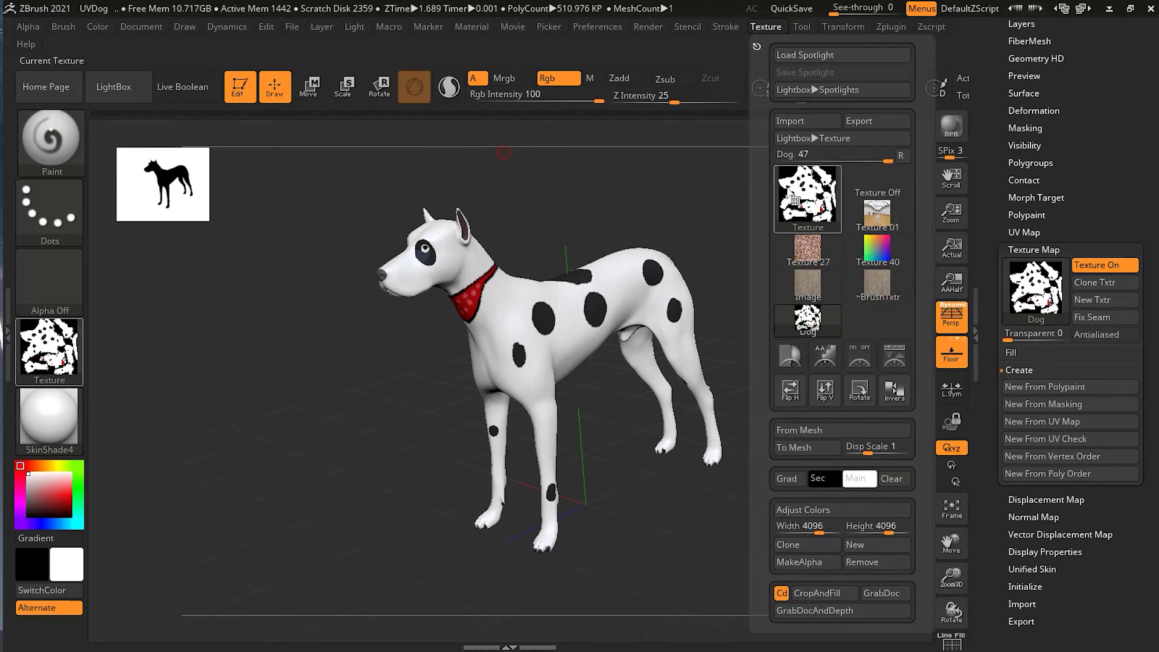
pyautogui.moveTo(826, 203)
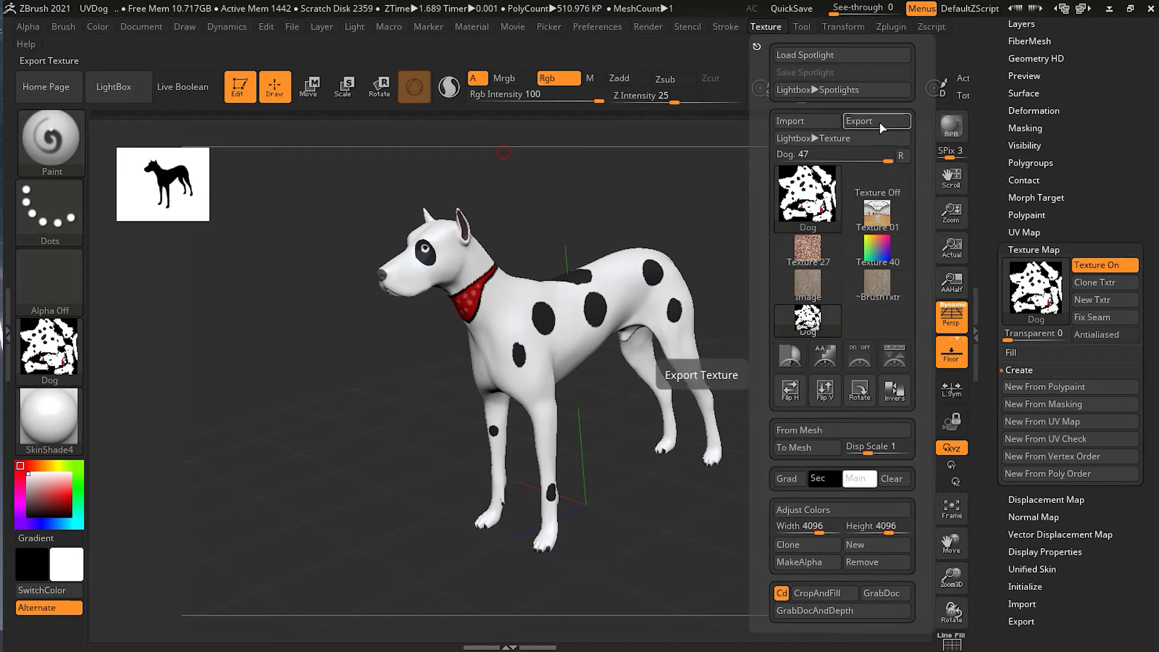
# Step: Examine the file formats offered for exporting the dog texture, cancel the export and preview the current texture
pyautogui.click(879, 122)
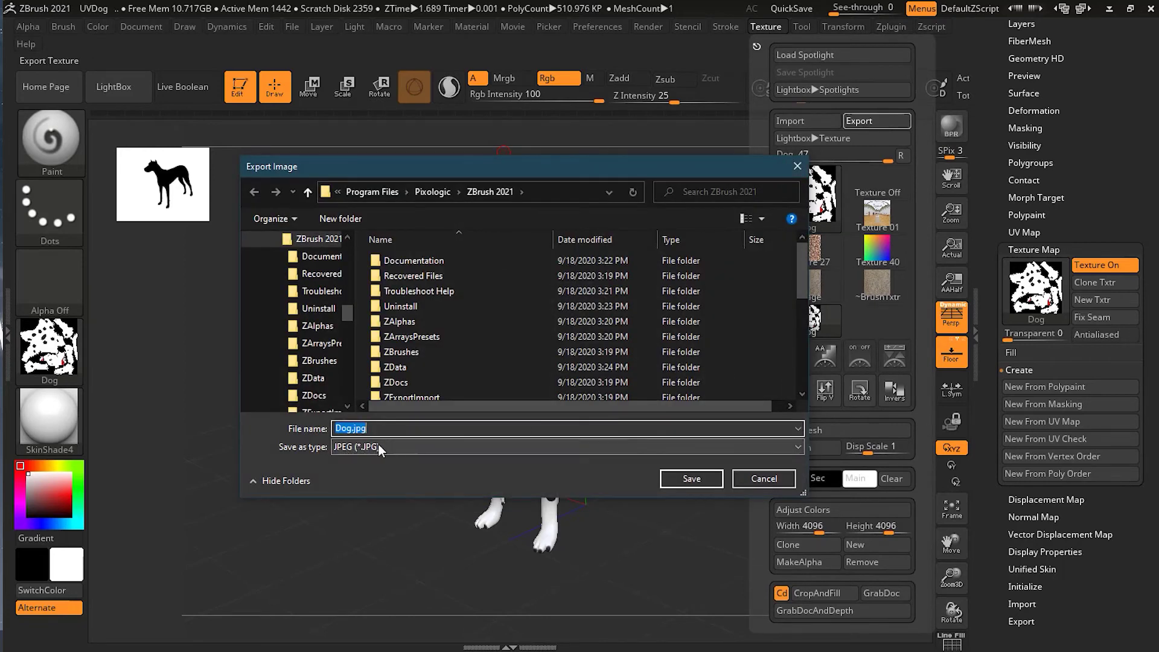
pyautogui.click(376, 445)
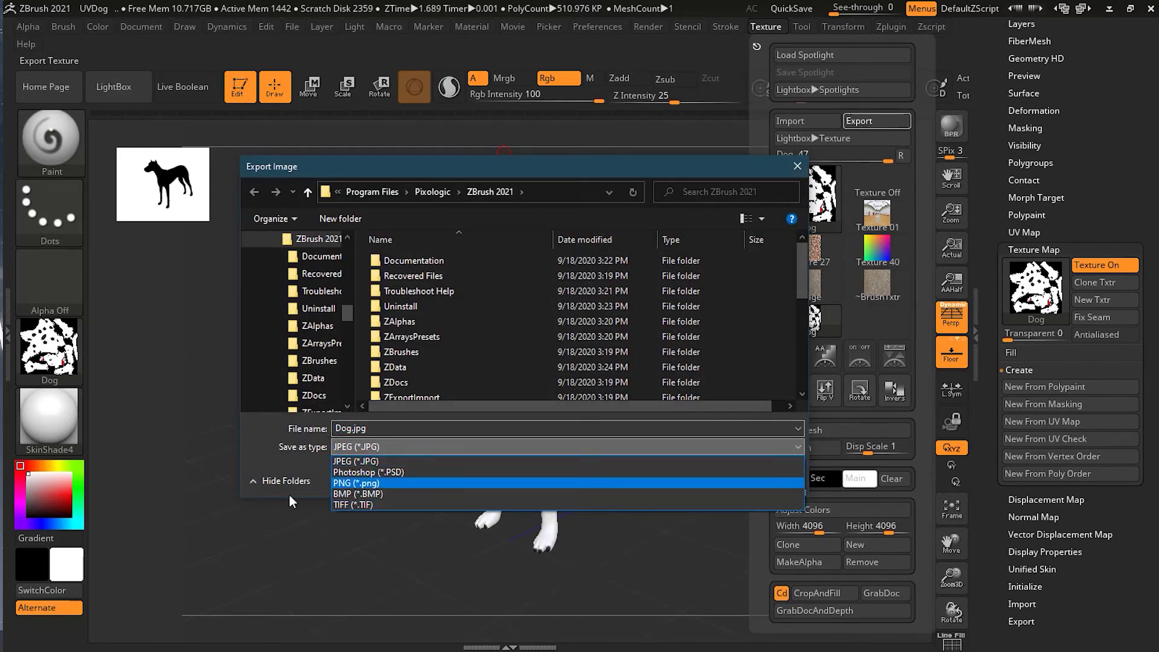
pyautogui.click(255, 460)
pyautogui.click(764, 479)
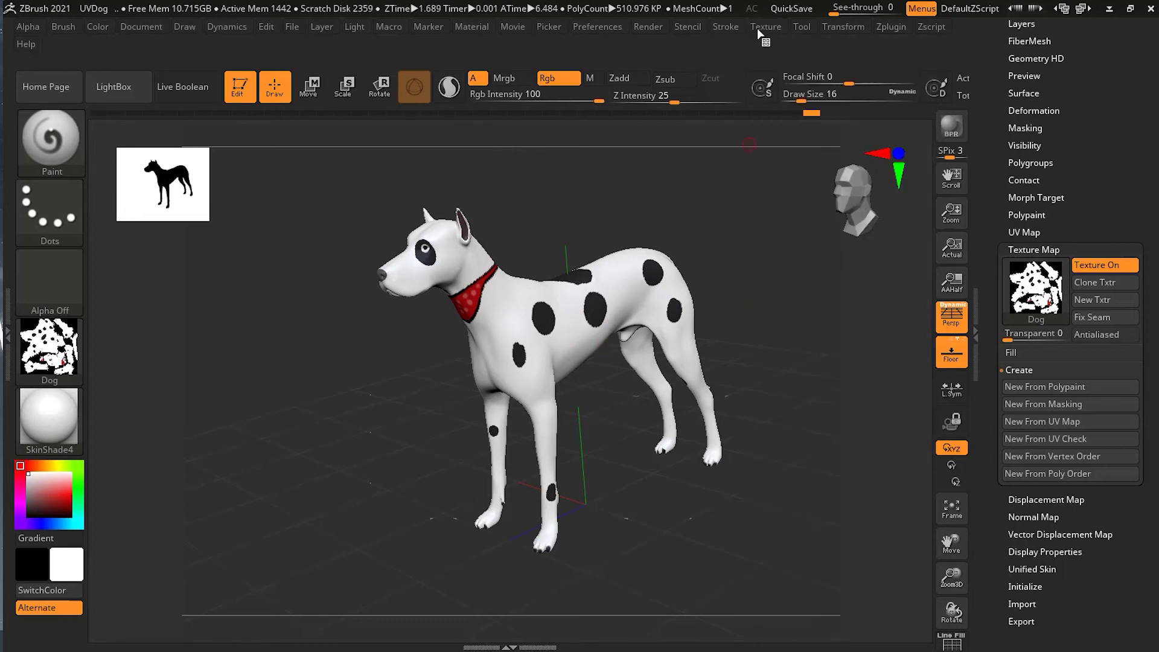
pyautogui.click(757, 28)
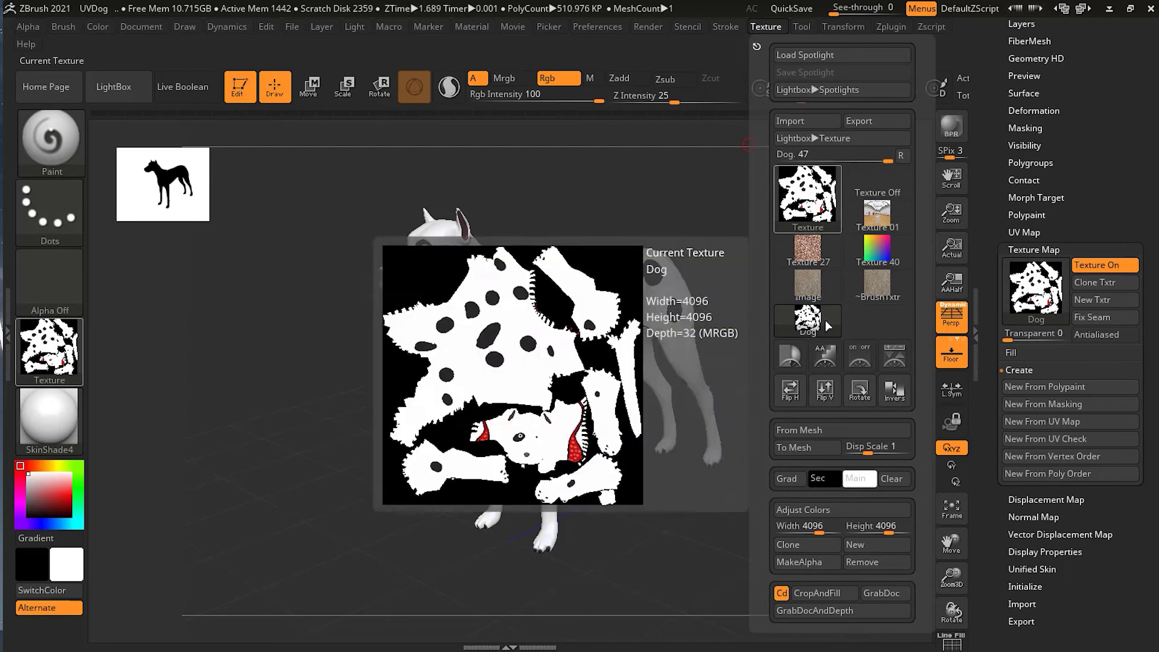
# Step: Flip the cloned dog texture vertically
pyautogui.click(823, 392)
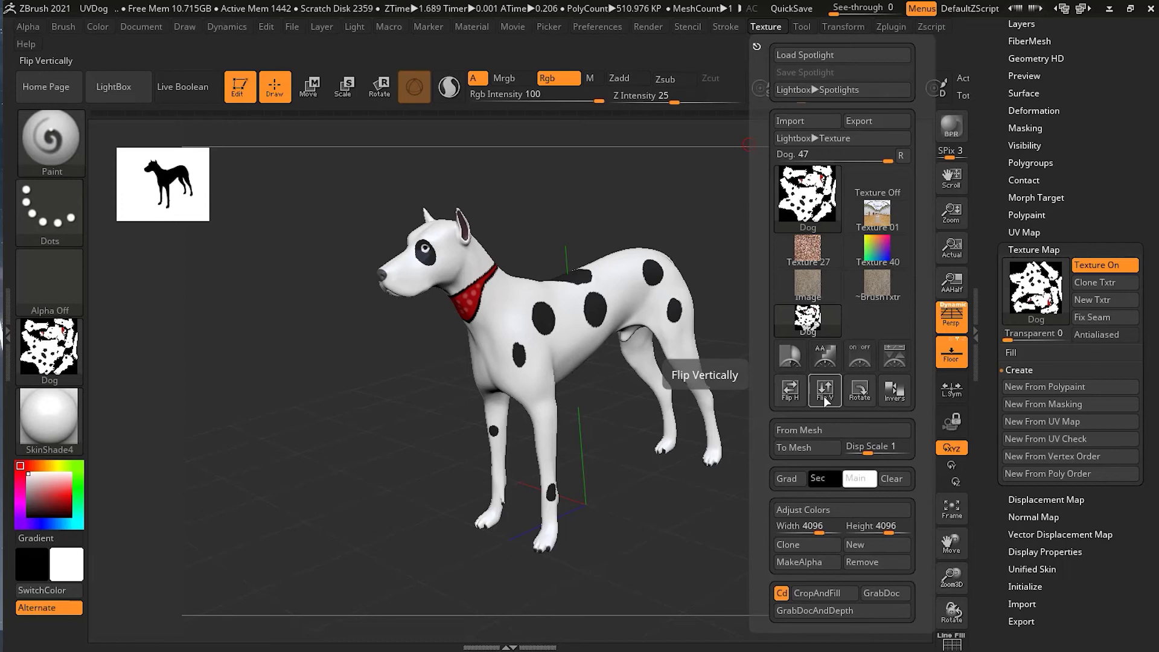
pyautogui.click(823, 396)
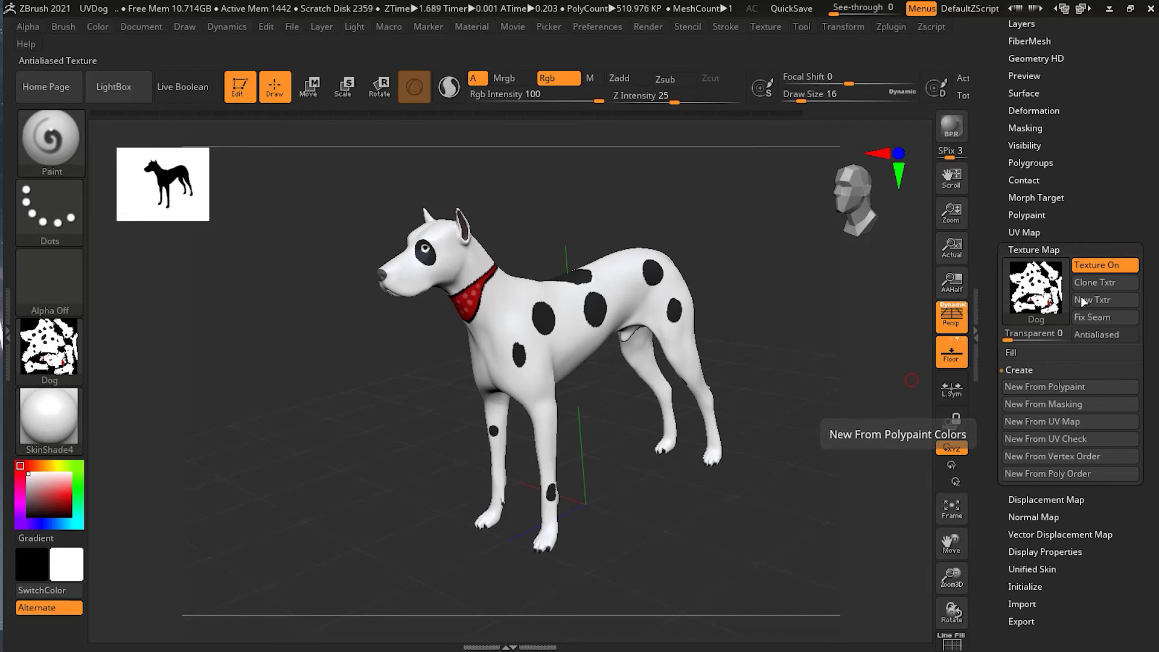
# Step: Clone the dog's texture map again and set the current texture to Texture Off
pyautogui.click(1115, 284)
pyautogui.click(49, 350)
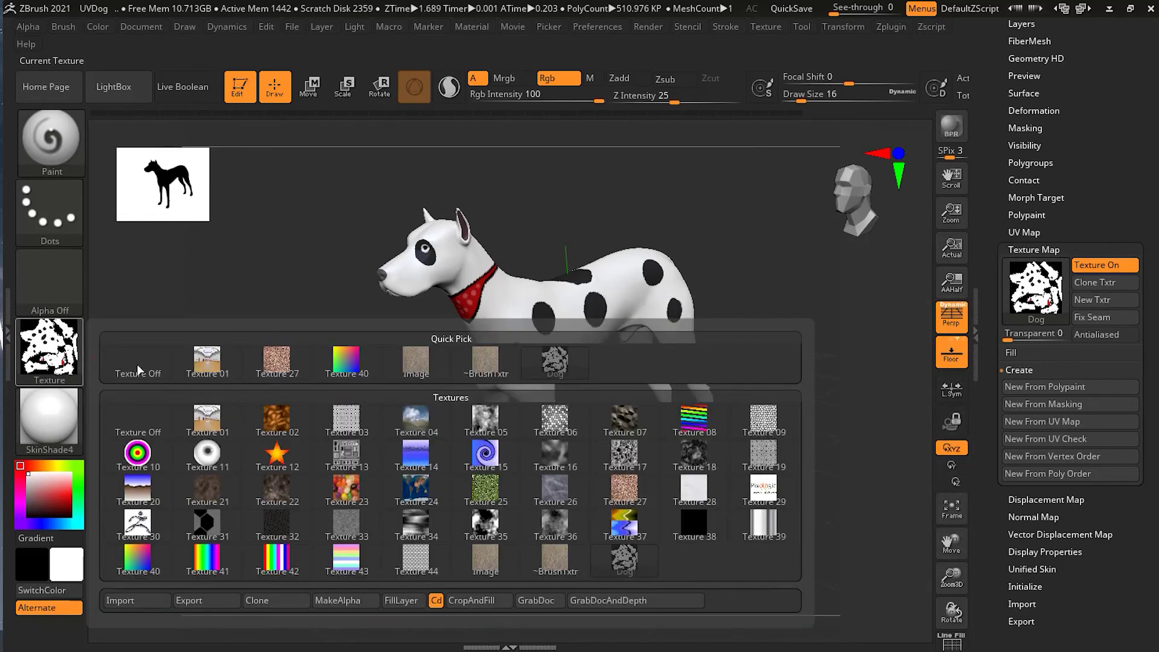
pyautogui.click(118, 361)
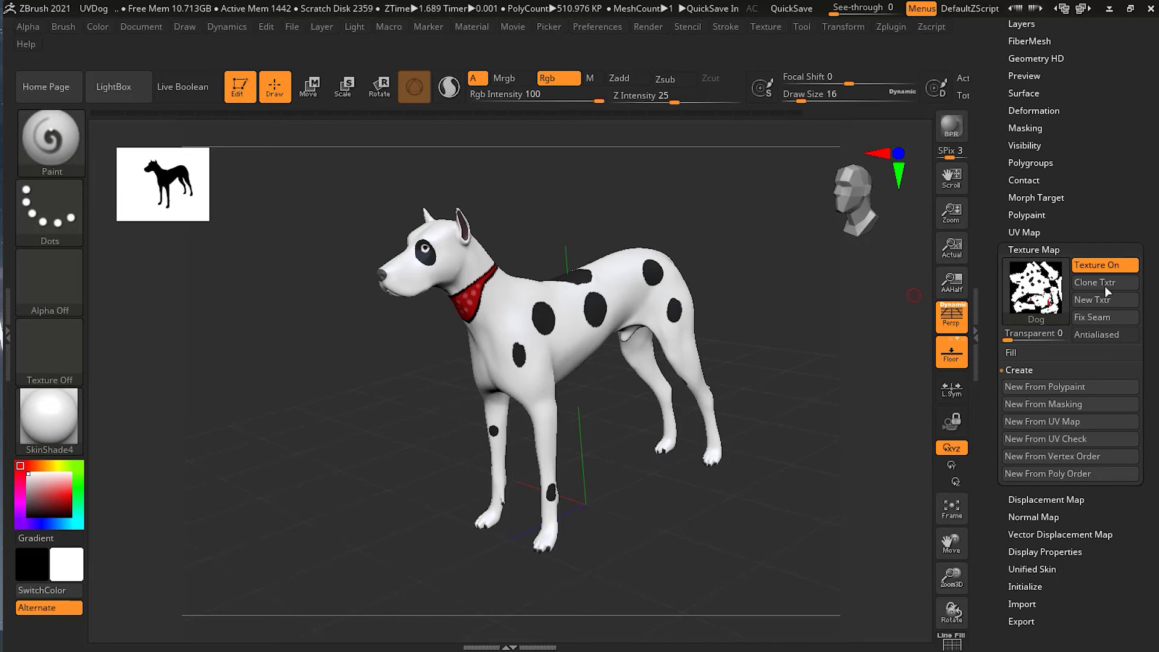
# Step: Replace the dog's texture map with the grass image, Texture 25
pyautogui.moveTo(1045, 295)
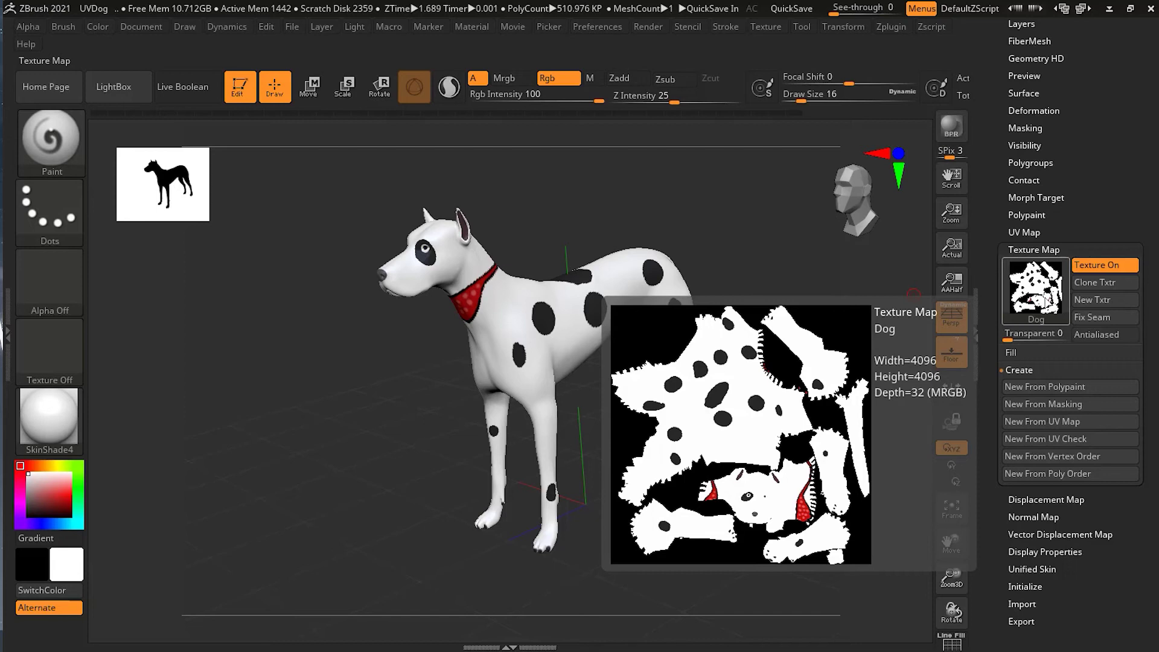
pyautogui.click(1045, 297)
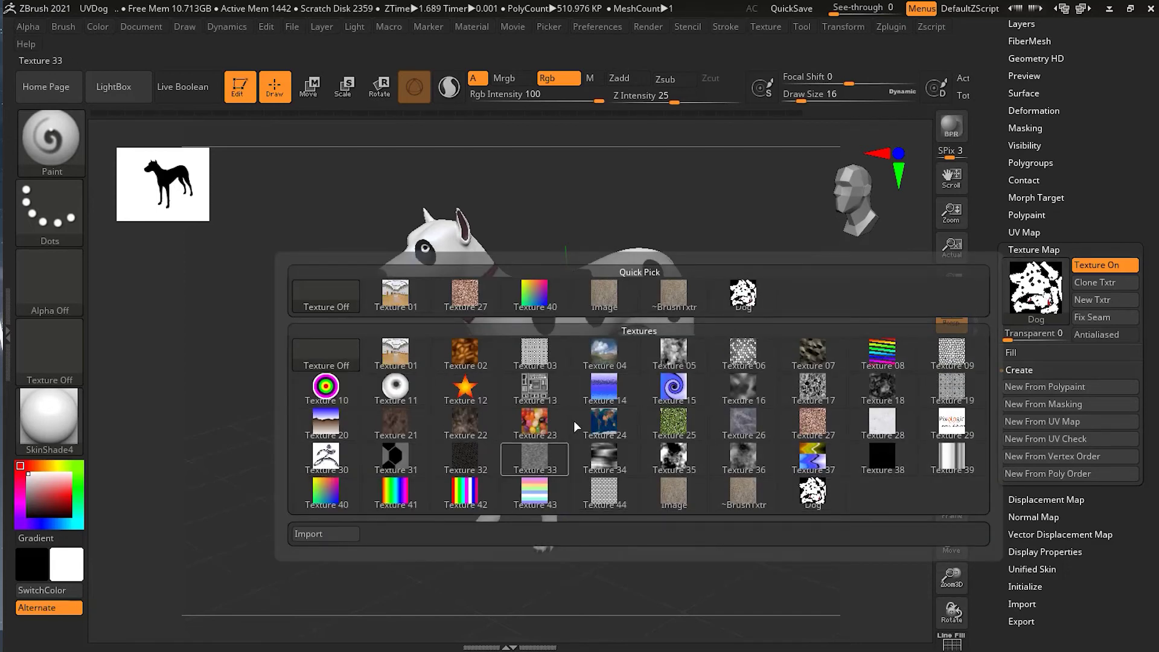
pyautogui.moveTo(673, 431)
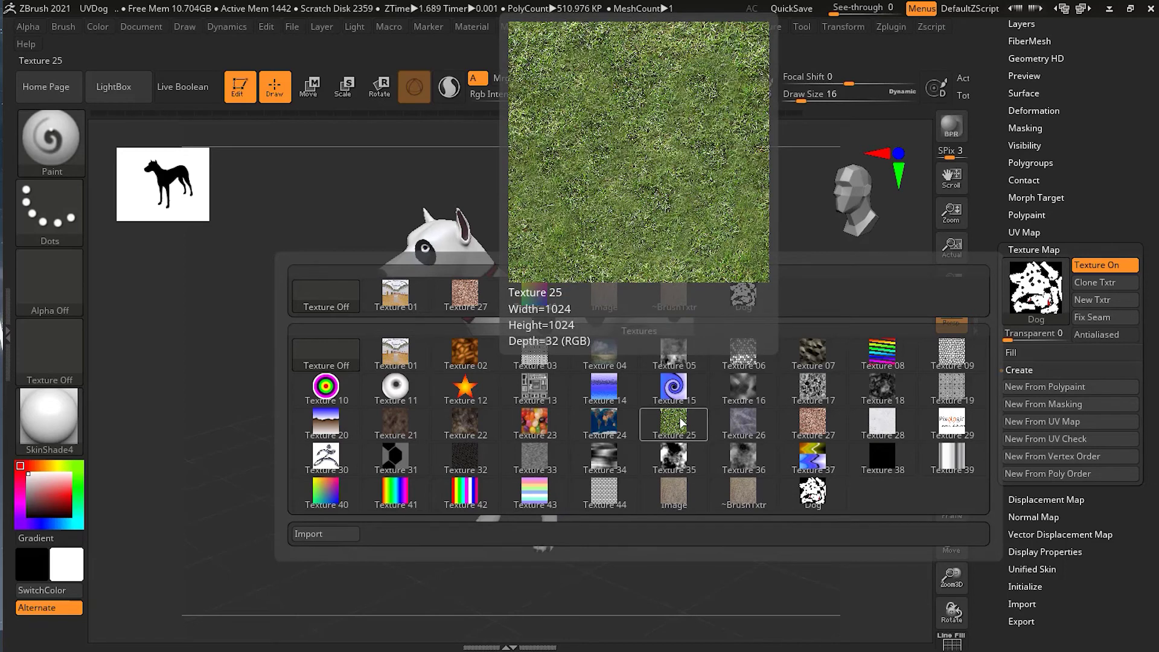
pyautogui.moveTo(547, 423)
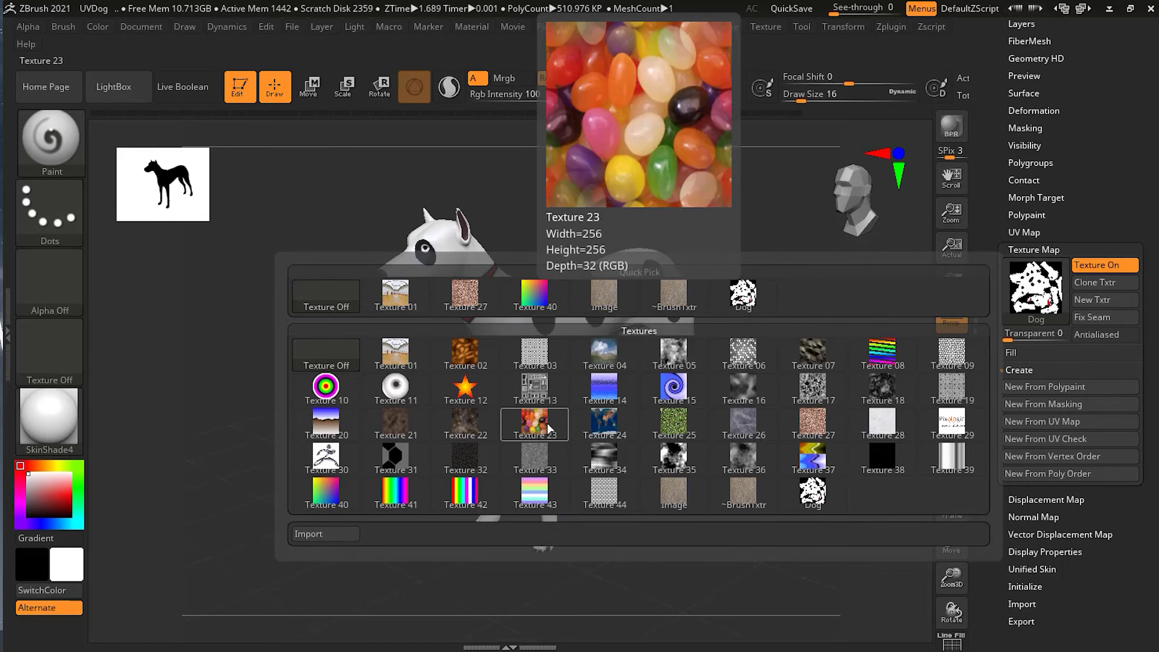
pyautogui.click(675, 416)
# Step: Compare the dog with the grass texture map shown and hidden
pyautogui.moveTo(792, 426); pyautogui.dragTo(628, 419)
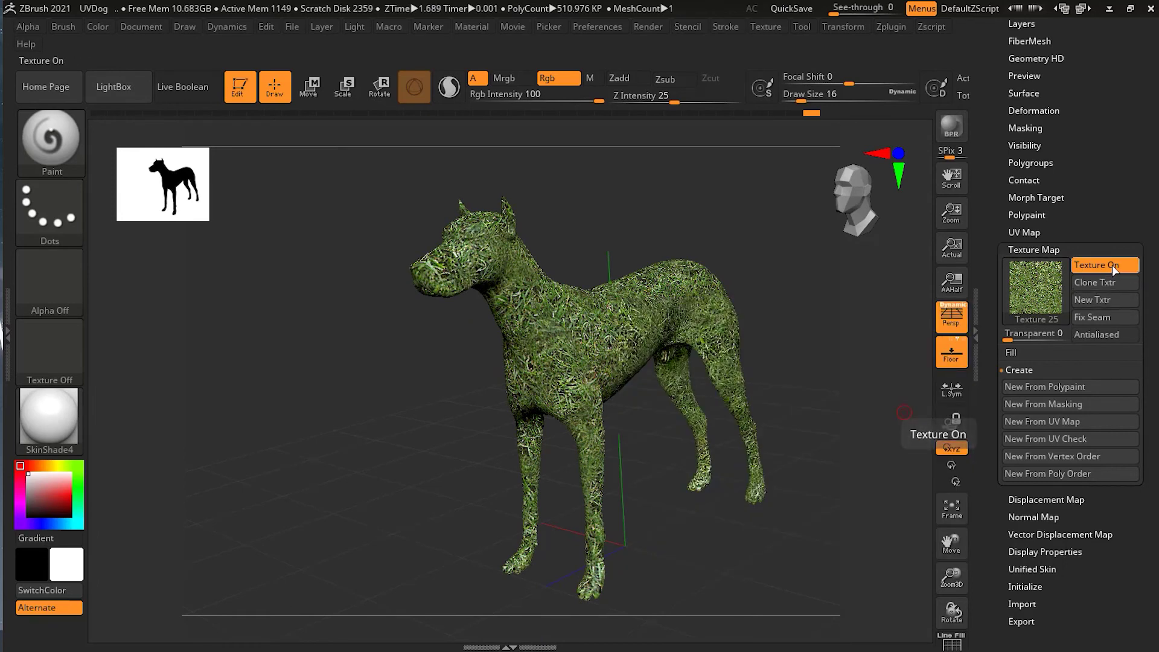
pyautogui.click(1112, 266)
pyautogui.click(1112, 266)
pyautogui.click(1111, 266)
pyautogui.click(1112, 265)
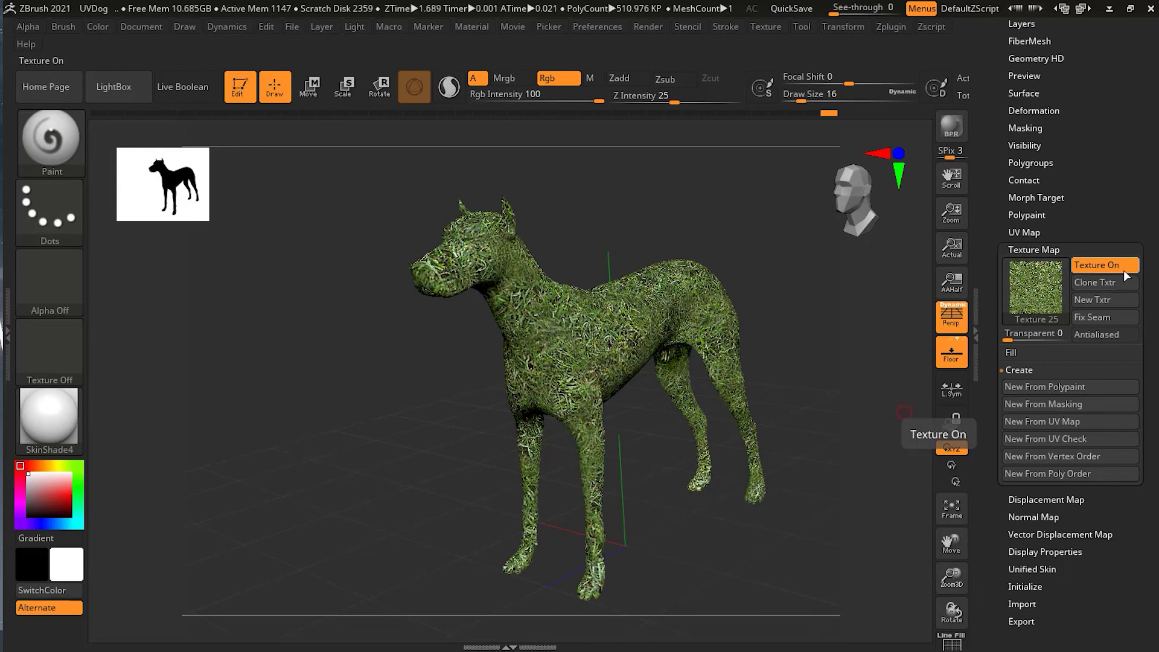
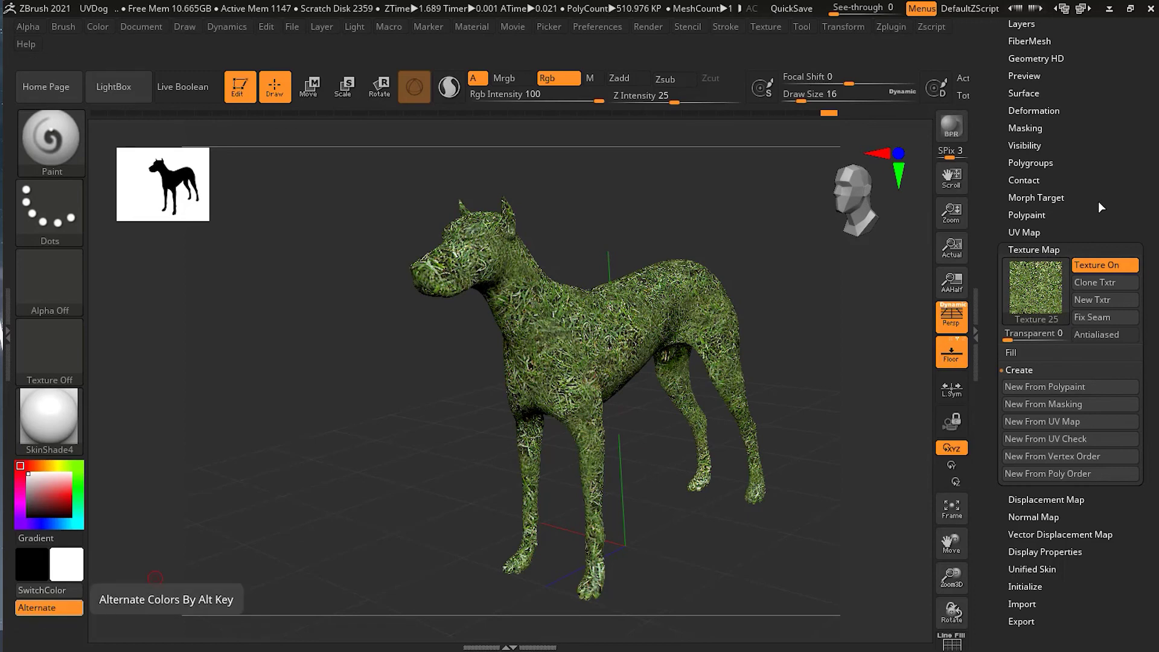
# Step: Convert the grass texture map into the dog's polypaint and remove the texture map from the model
pyautogui.click(1036, 215)
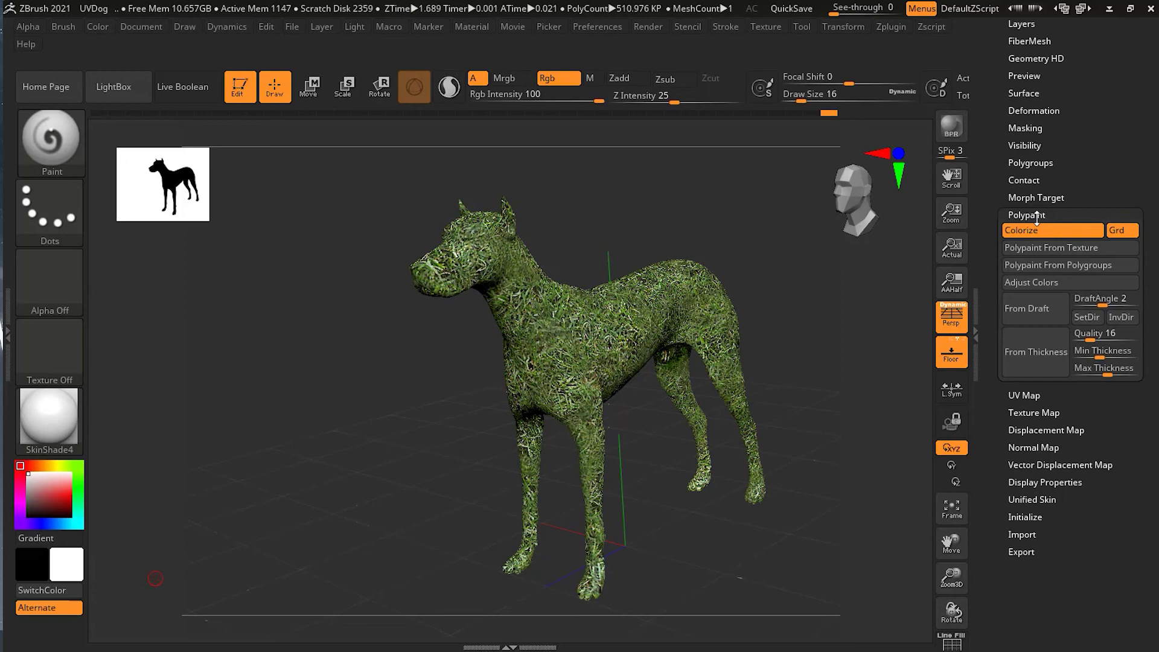
pyautogui.click(1052, 245)
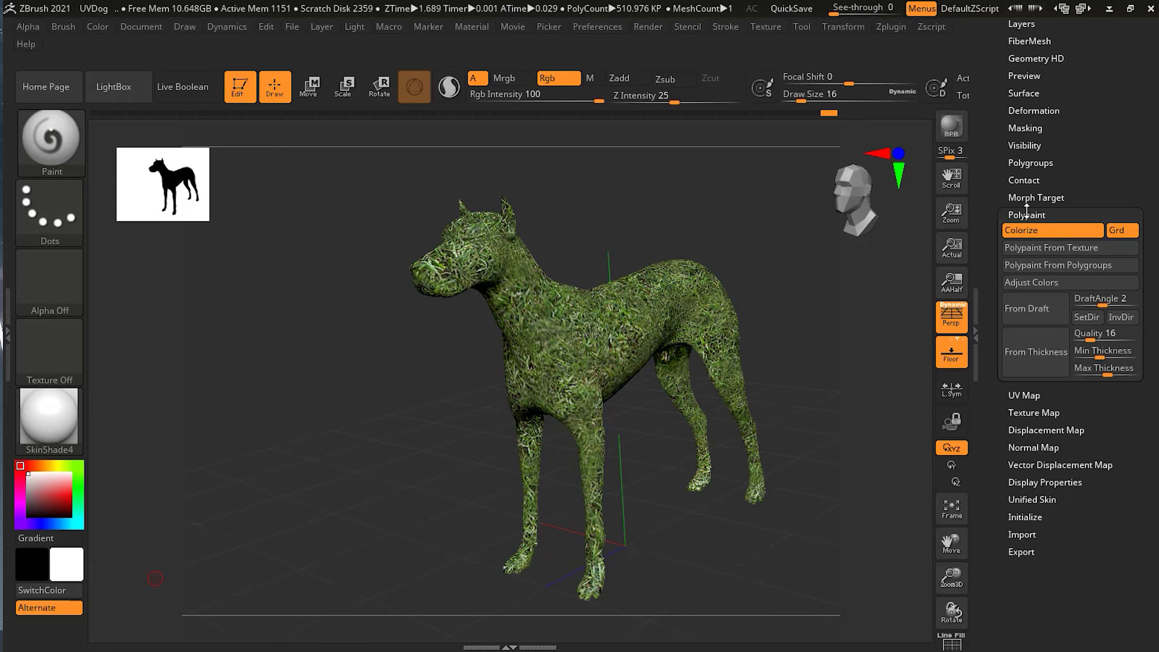
pyautogui.click(1051, 413)
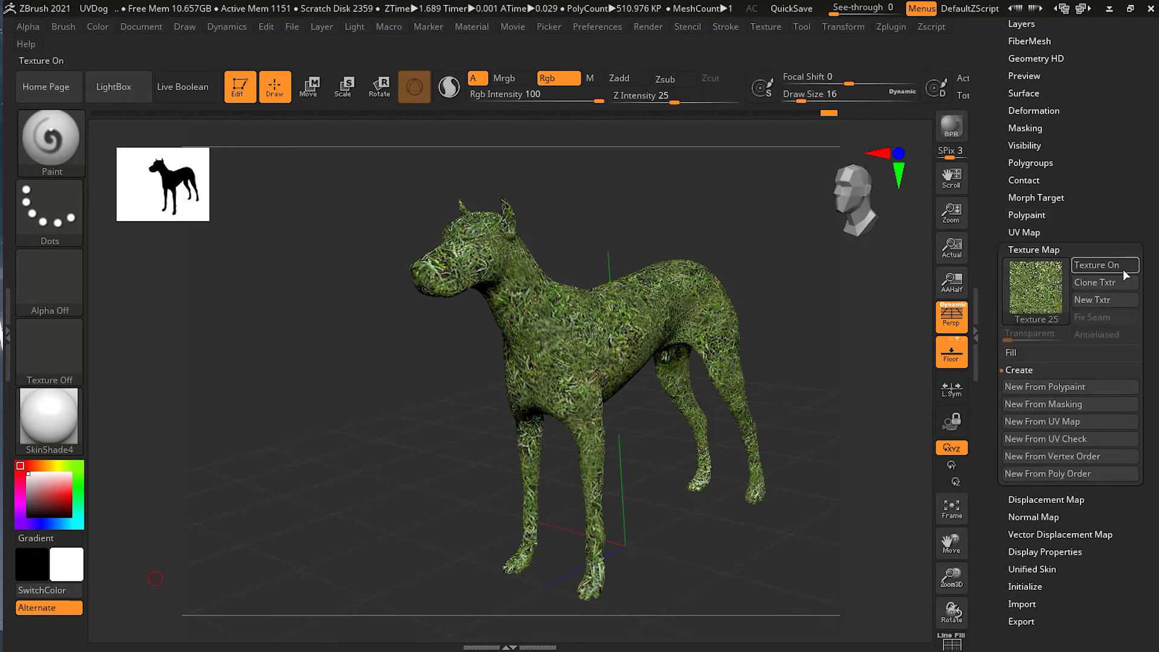
pyautogui.click(1044, 284)
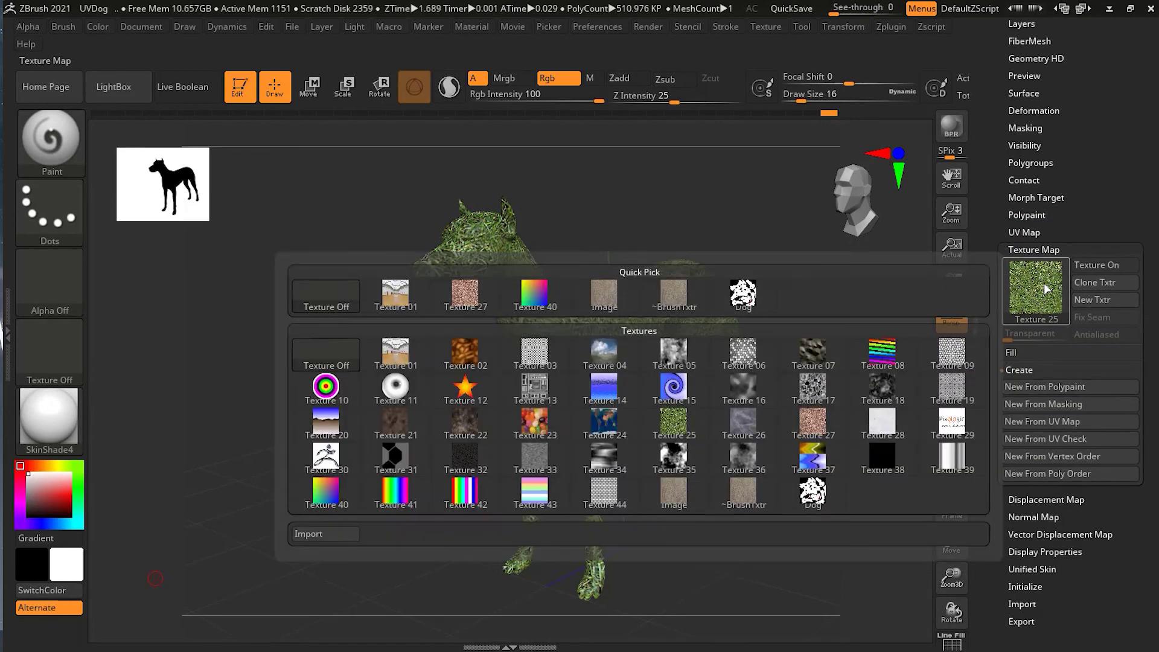
pyautogui.click(327, 295)
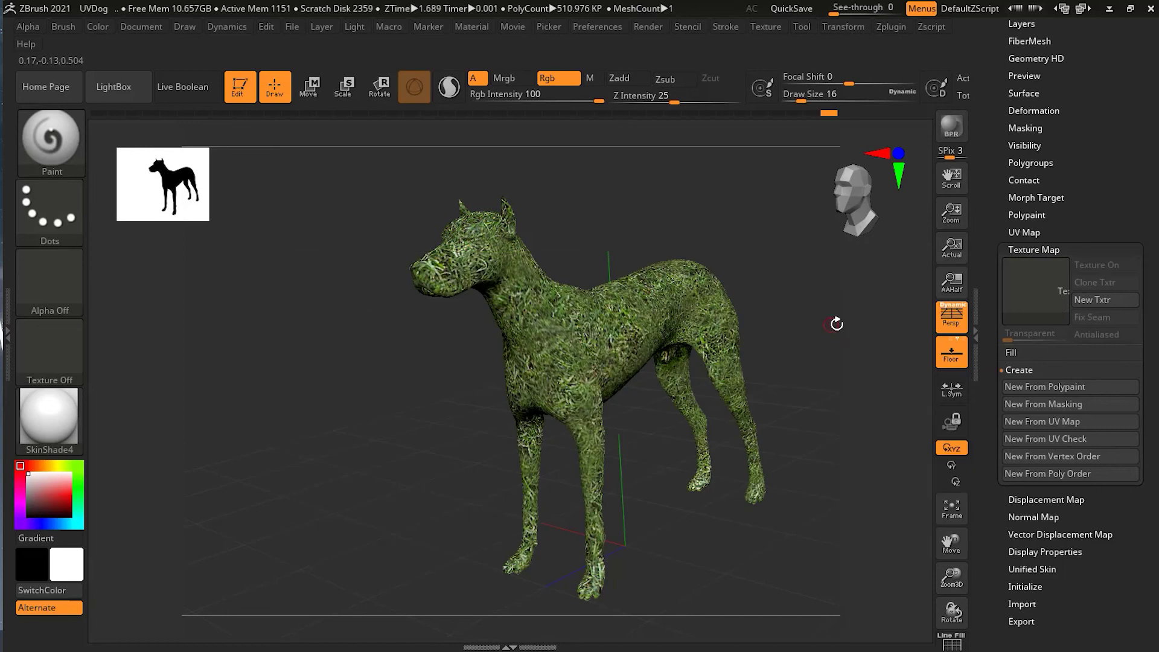
# Step: Inspect the grass polypaint on the dog from several angles with no texture map assigned
pyautogui.click(1046, 247)
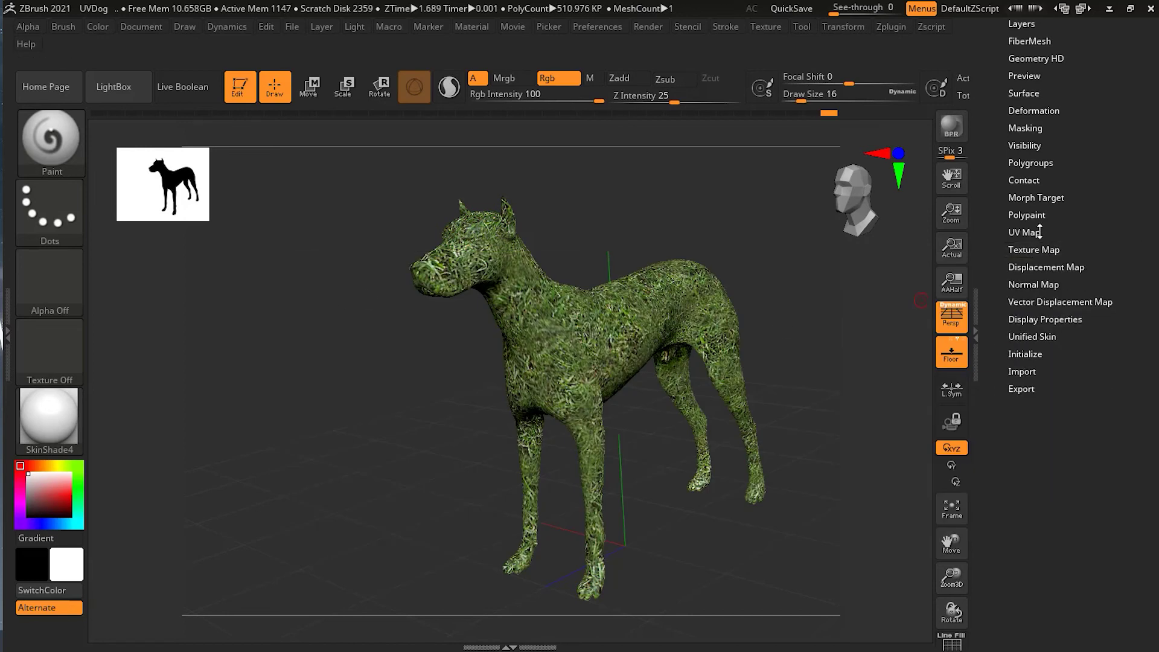
pyautogui.click(1039, 231)
pyautogui.click(1039, 231)
pyautogui.click(1032, 213)
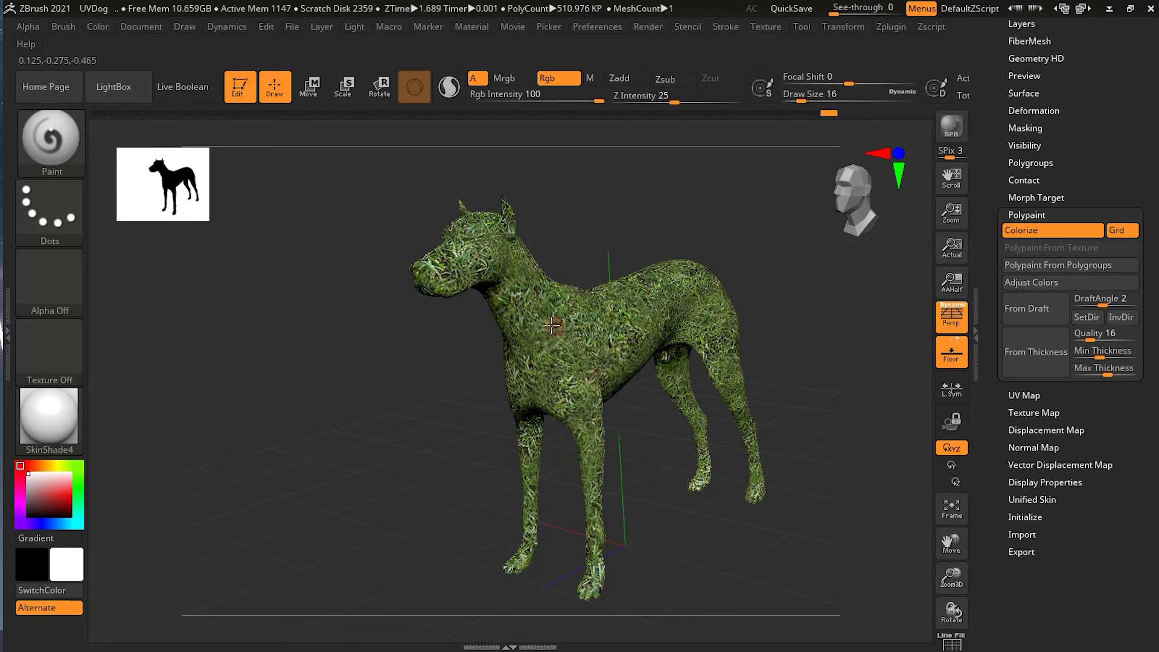
pyautogui.keyDown('alt'); pyautogui.moveTo(577, 251); pyautogui.dragTo(614, 417); pyautogui.keyUp('alt')
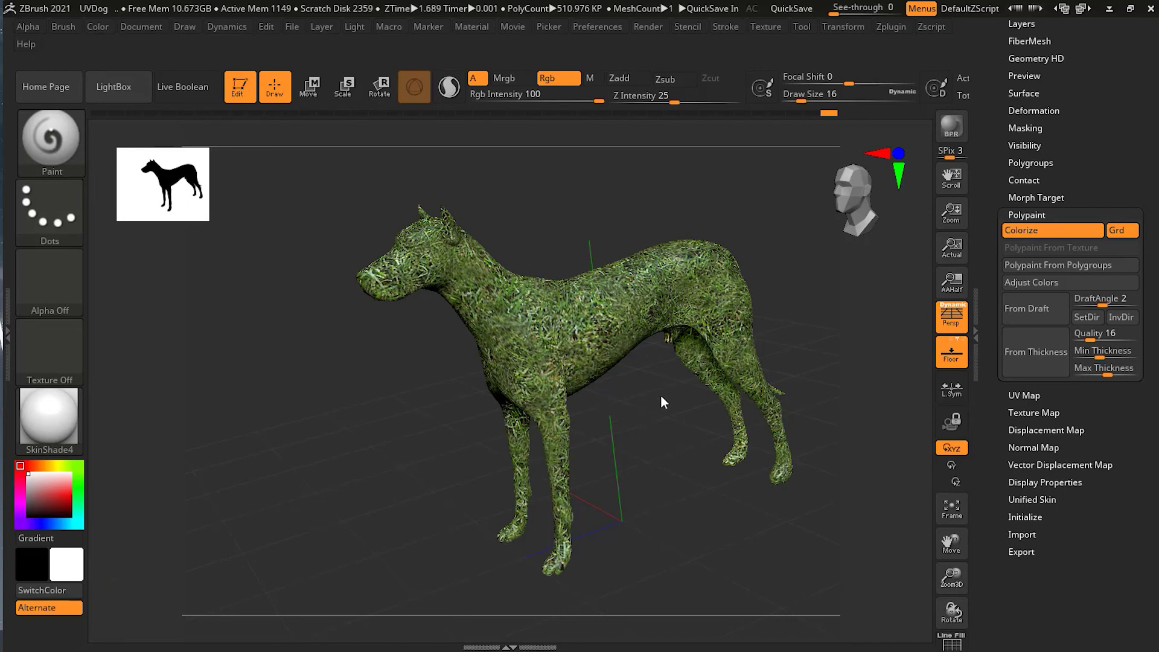
pyautogui.moveTo(662, 400); pyautogui.dragTo(664, 402)
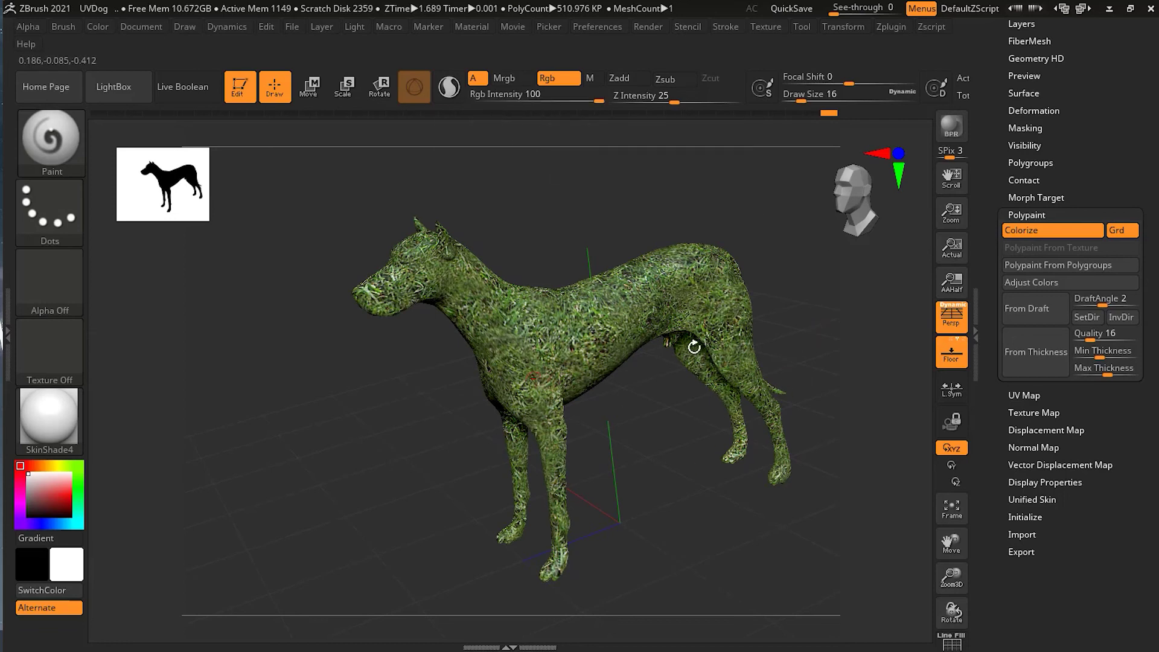
# Step: Undo the grass polypaint conversion and check the dog with the texture map hidden and shown
pyautogui.press('ctrl')
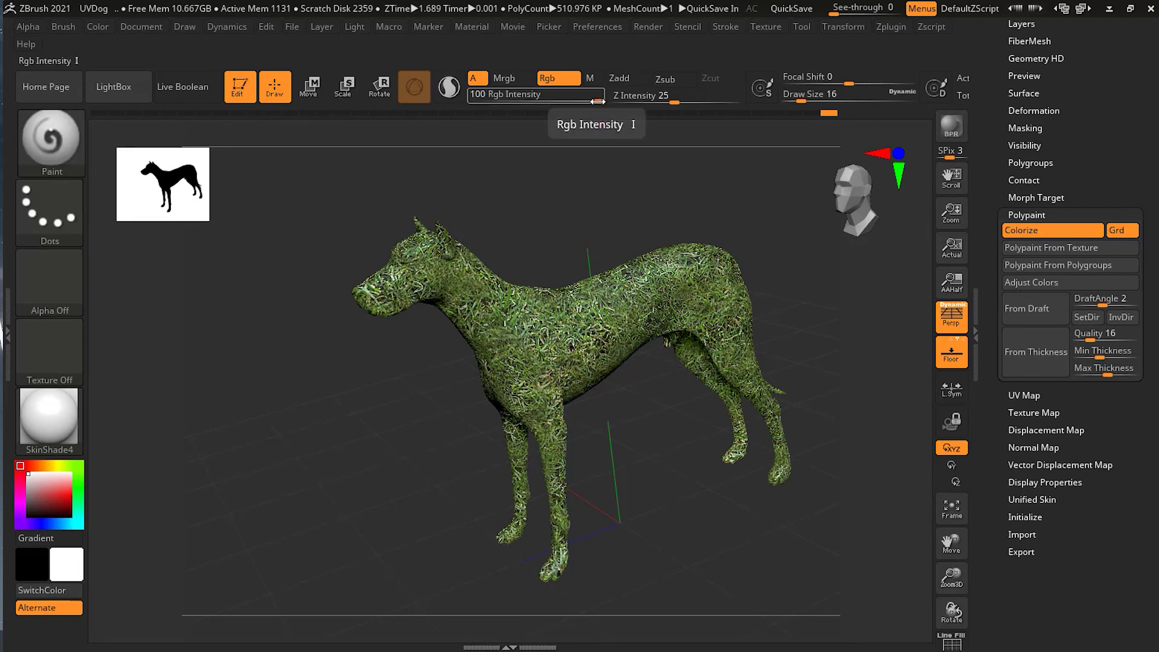
pyautogui.click(1033, 412)
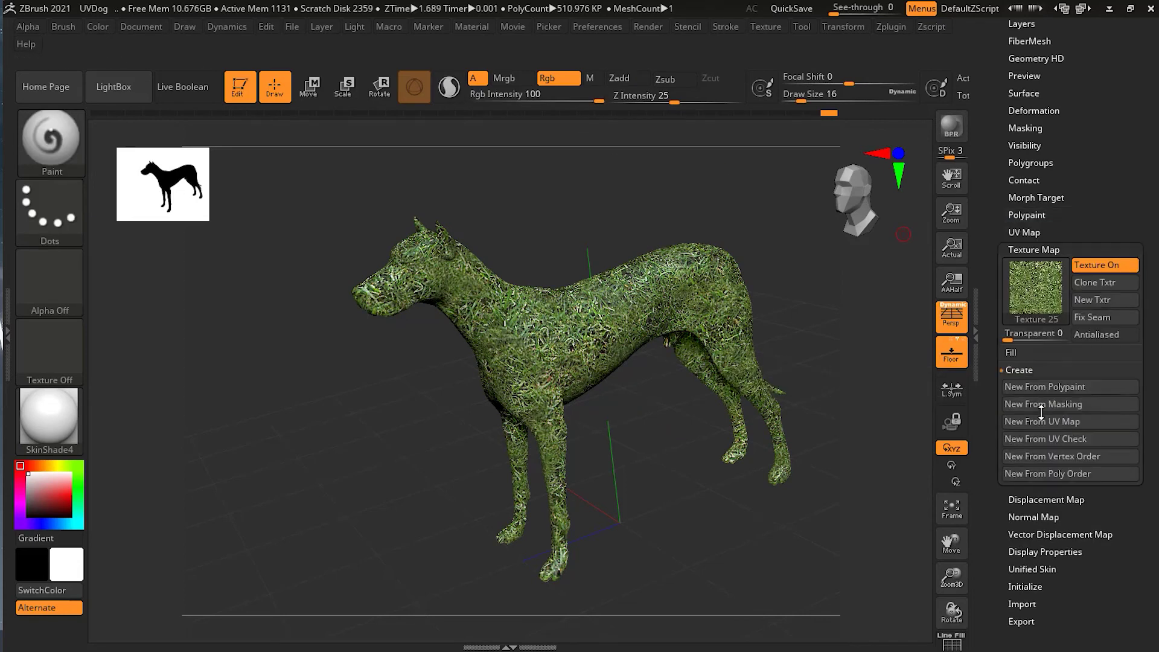
pyautogui.moveTo(1037, 275)
pyautogui.click(1100, 265)
pyautogui.click(1100, 266)
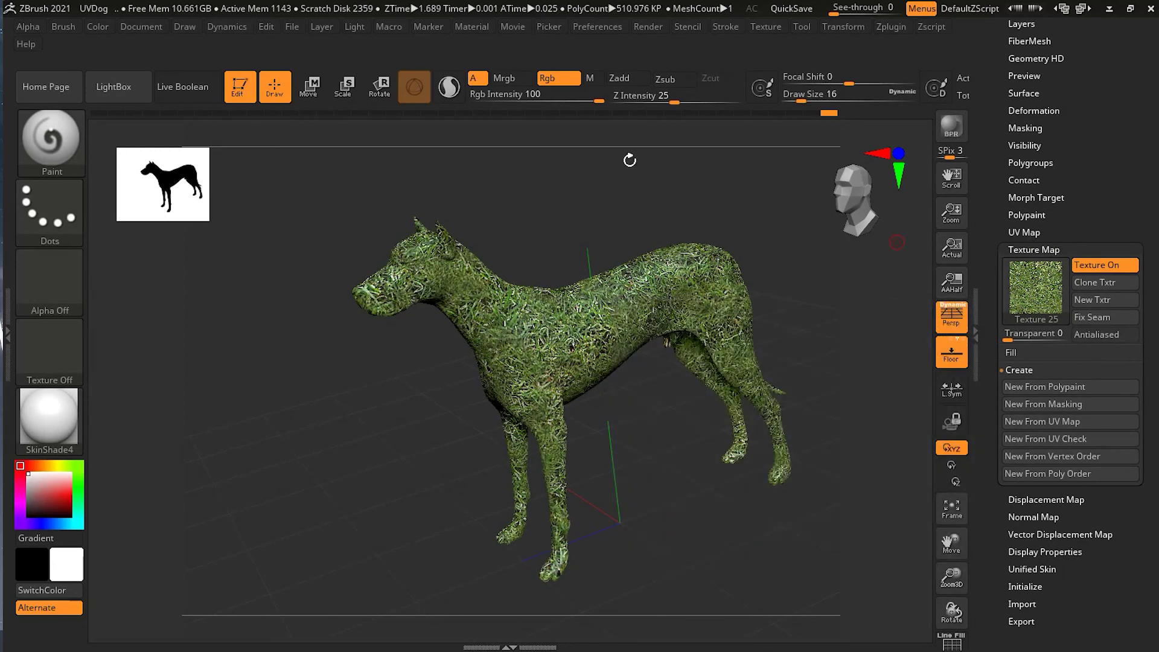
# Step: Set Rgb Intensity to 15 and blend the grass texture into the dog's polypaint with Polypaint From Texture
pyautogui.moveTo(596, 101); pyautogui.dragTo(522, 104)
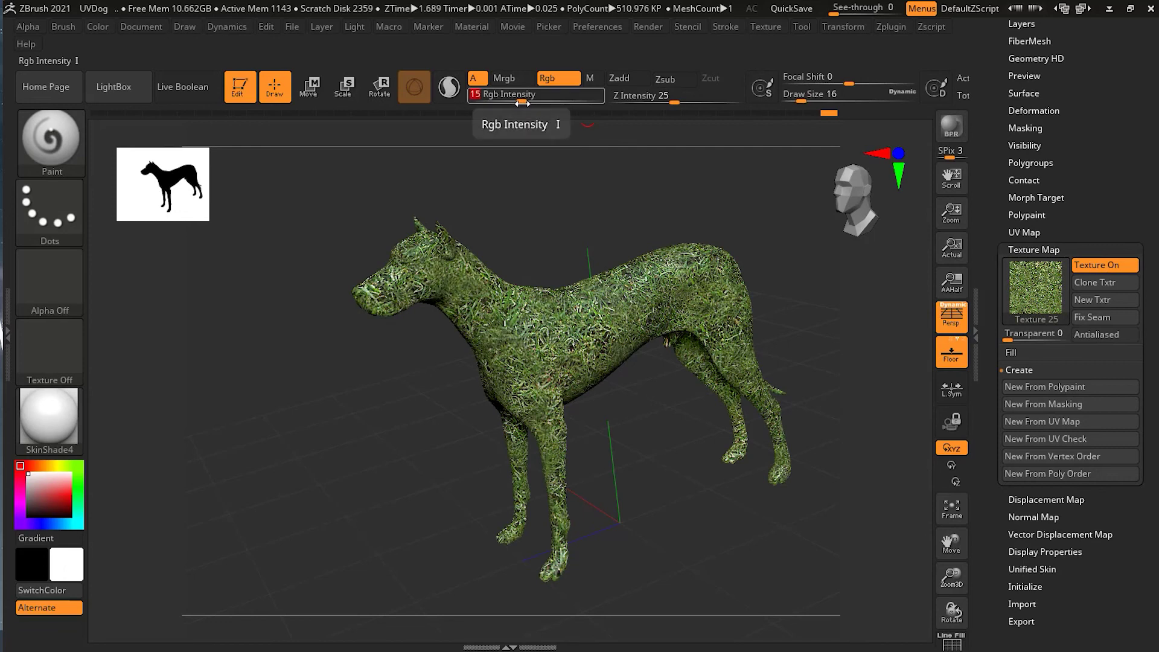
pyautogui.click(1033, 249)
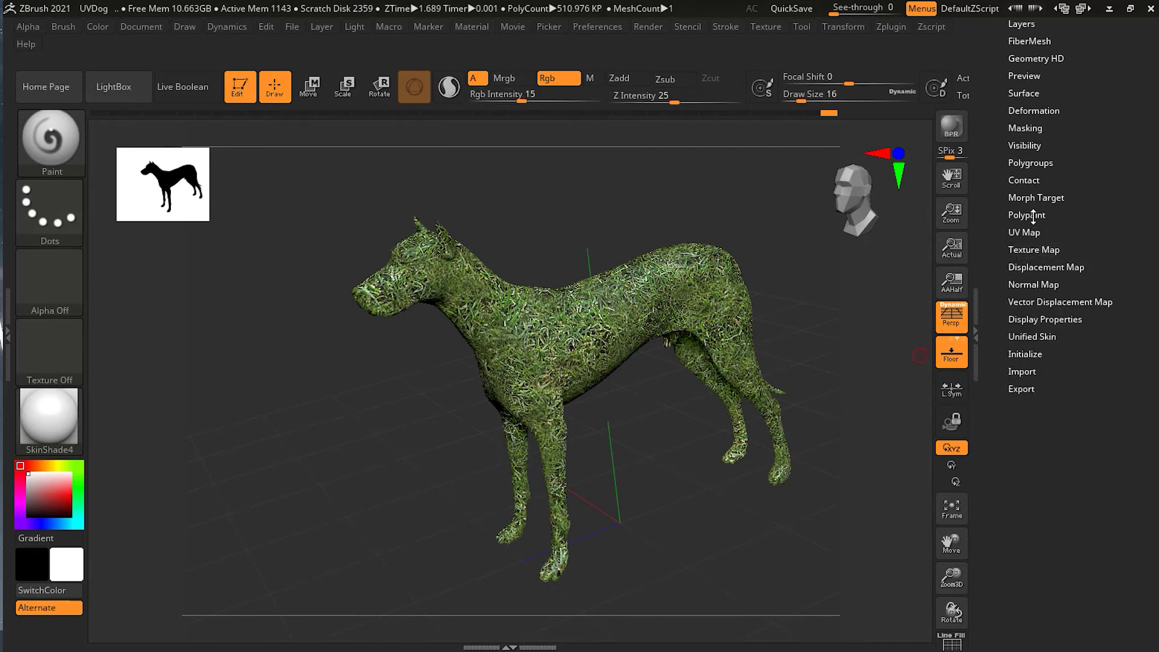
pyautogui.click(1033, 215)
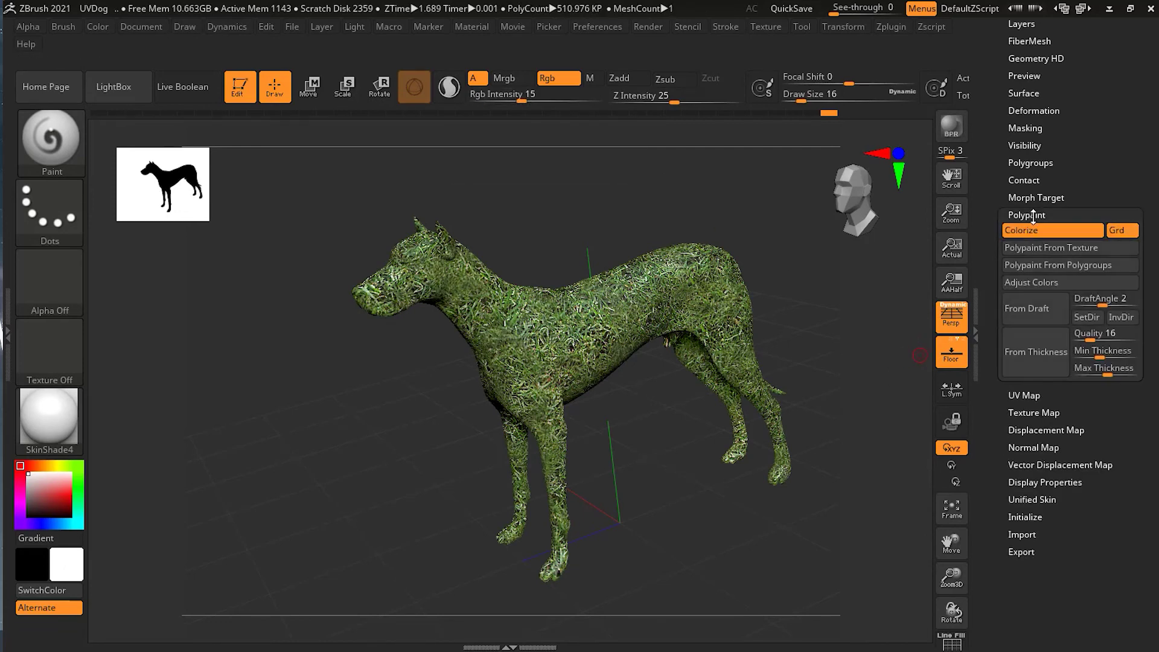
pyautogui.click(1040, 252)
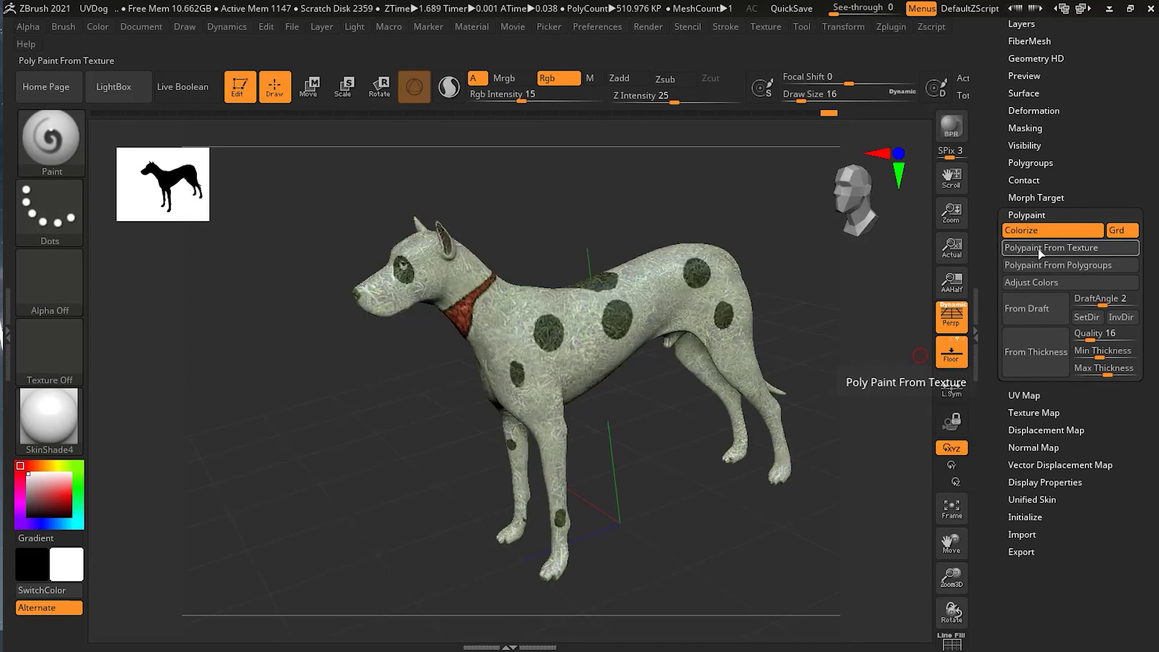
pyautogui.click(1027, 215)
# Step: Examine the blended grass polypaint on the dog's head and body up close and from a distance
pyautogui.moveTo(592, 158); pyautogui.dragTo(686, 484)
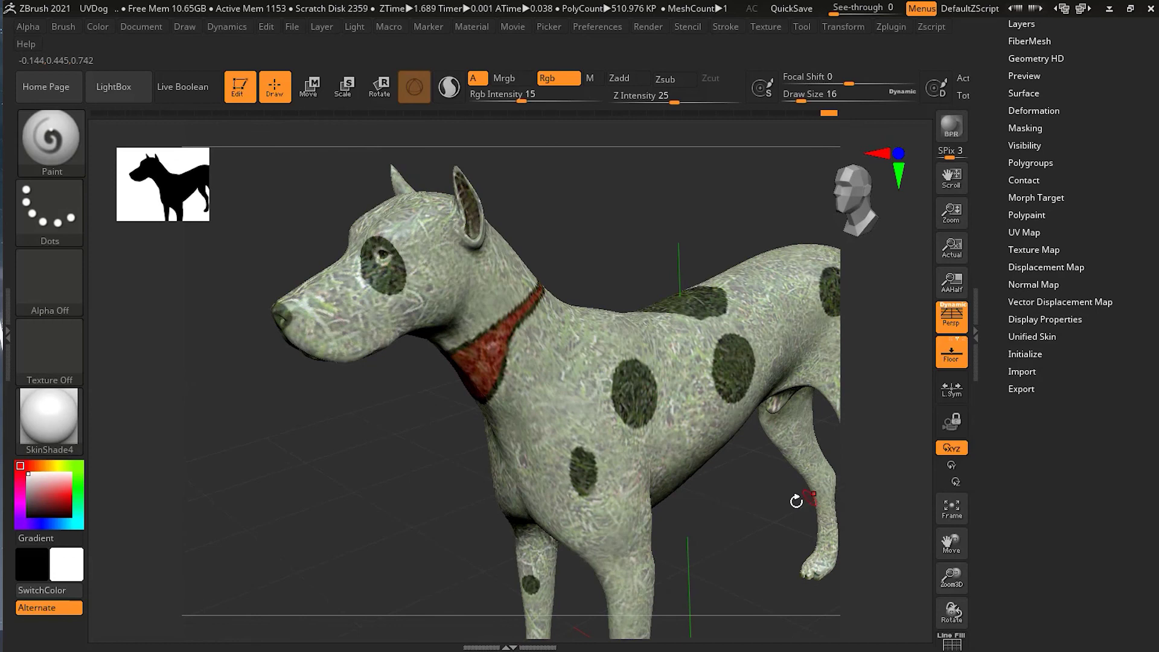
pyautogui.keyDown('alt'); pyautogui.moveTo(794, 499); pyautogui.dragTo(717, 495); pyautogui.keyUp('alt')
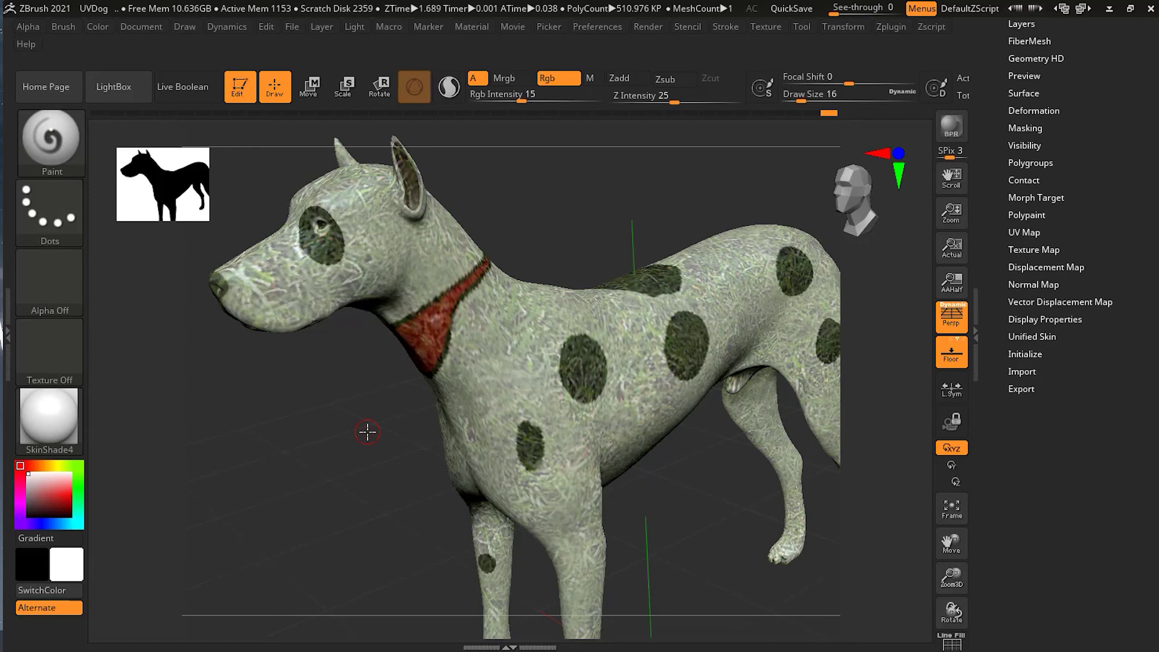
pyautogui.press('shift')
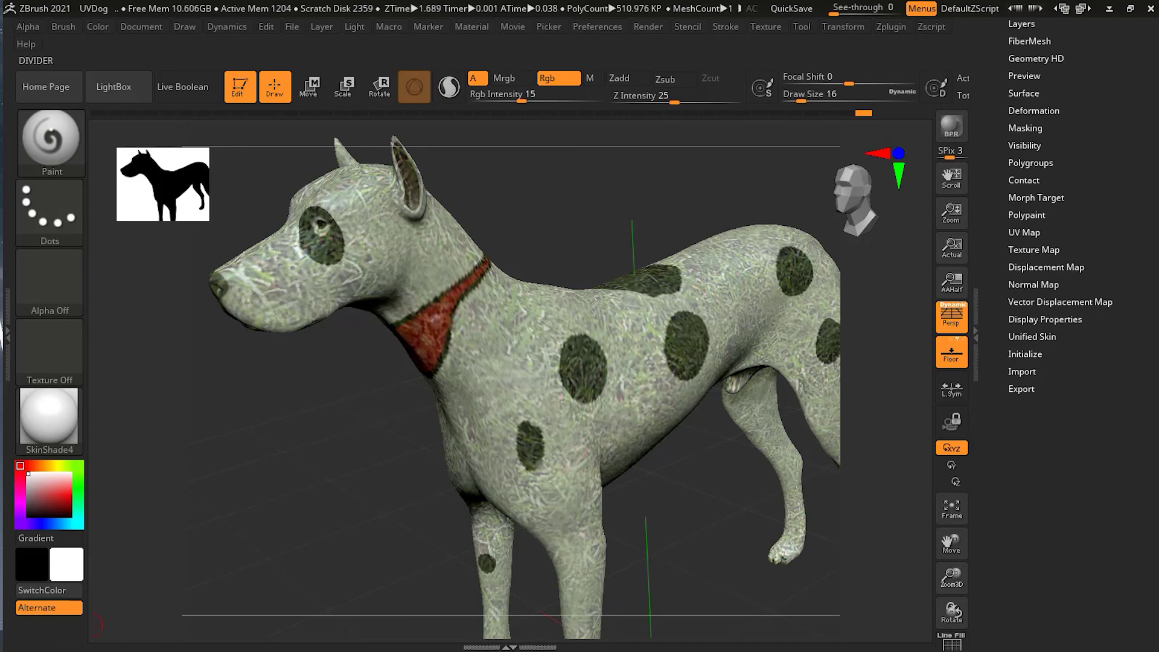
pyautogui.moveTo(402, 481); pyautogui.dragTo(688, 552)
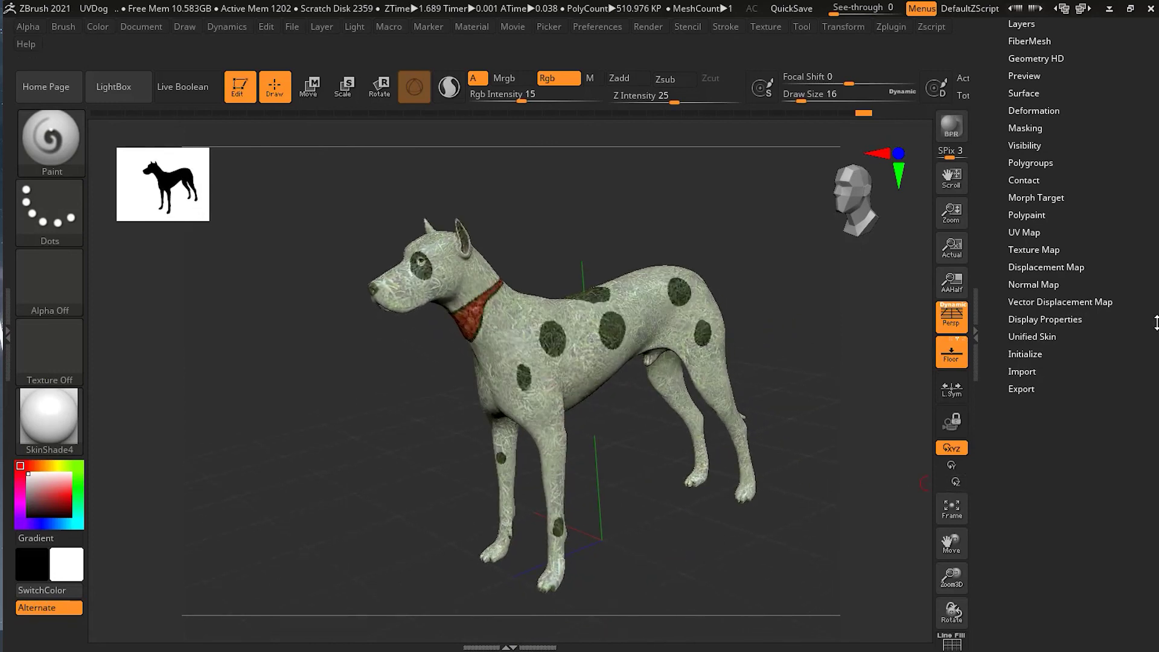
# Step: Undo the grass blend to restore the dog's original spotted polypaint and open its texture map settings
pyautogui.moveTo(1137, 191); pyautogui.dragTo(1137, 294)
pyautogui.press('ctrl')
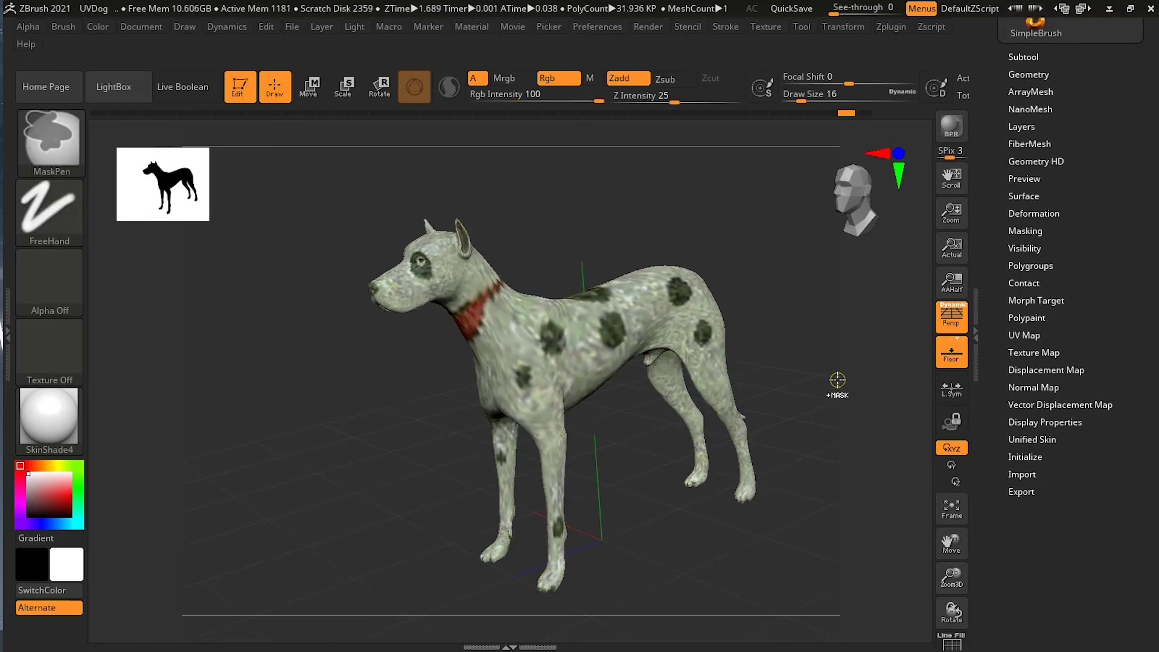
pyautogui.hotkey('ctrl', 'z')
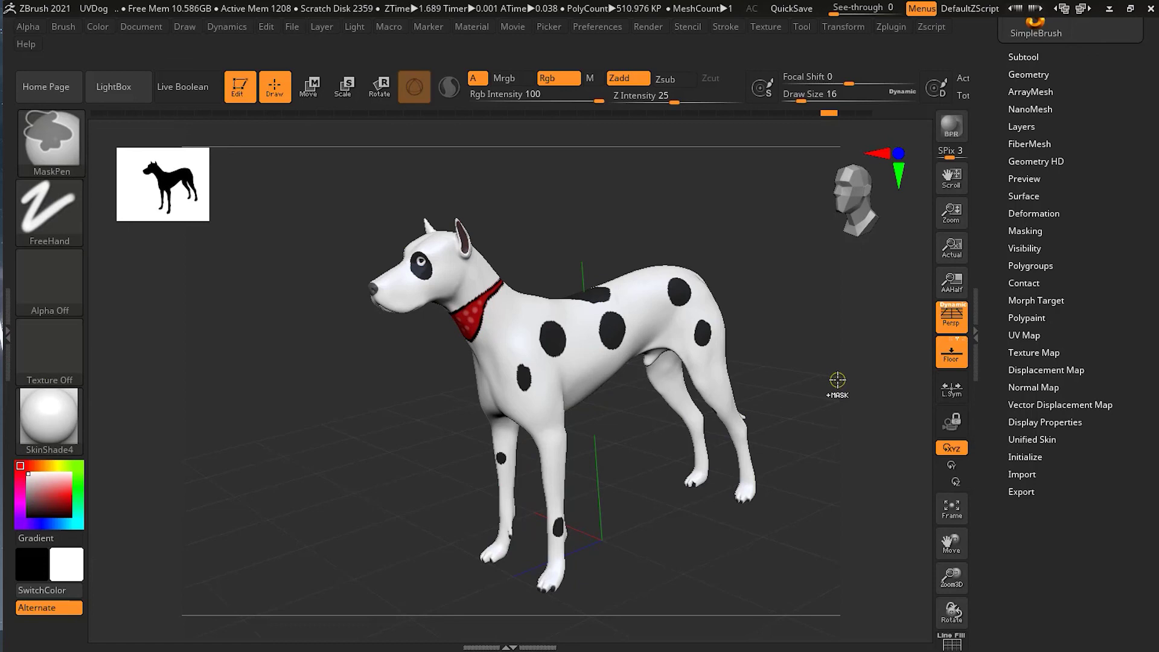
pyautogui.click(1071, 353)
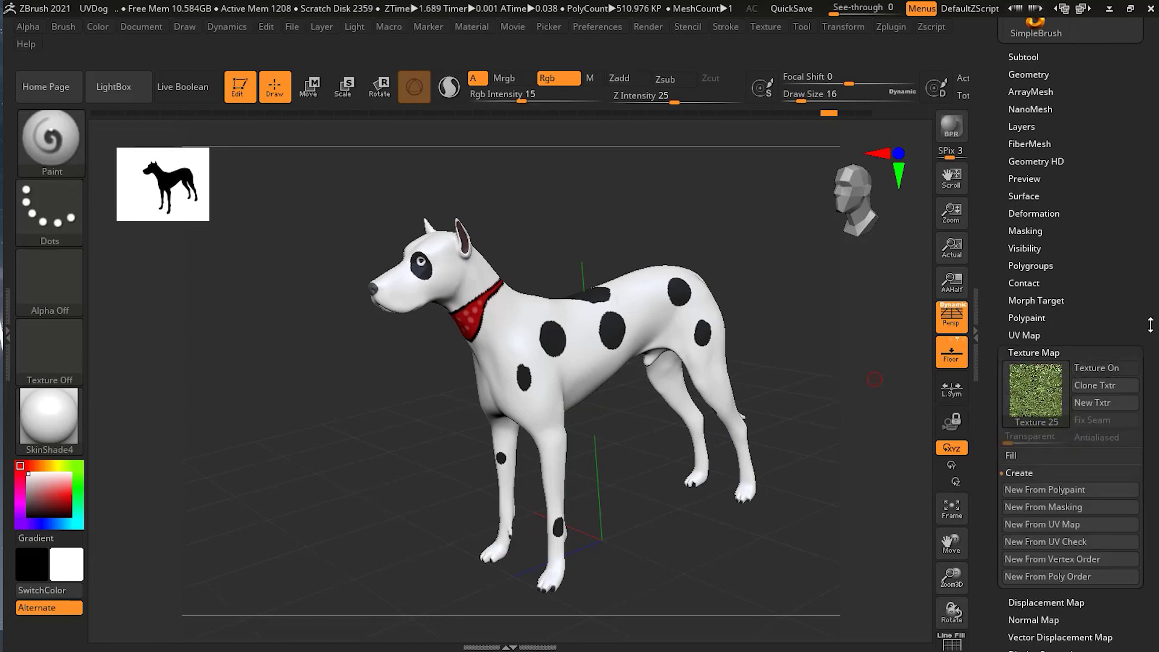
pyautogui.hotkey('ctrl', 'shift', 'z')
pyautogui.hotkey('ctrl', 'z')
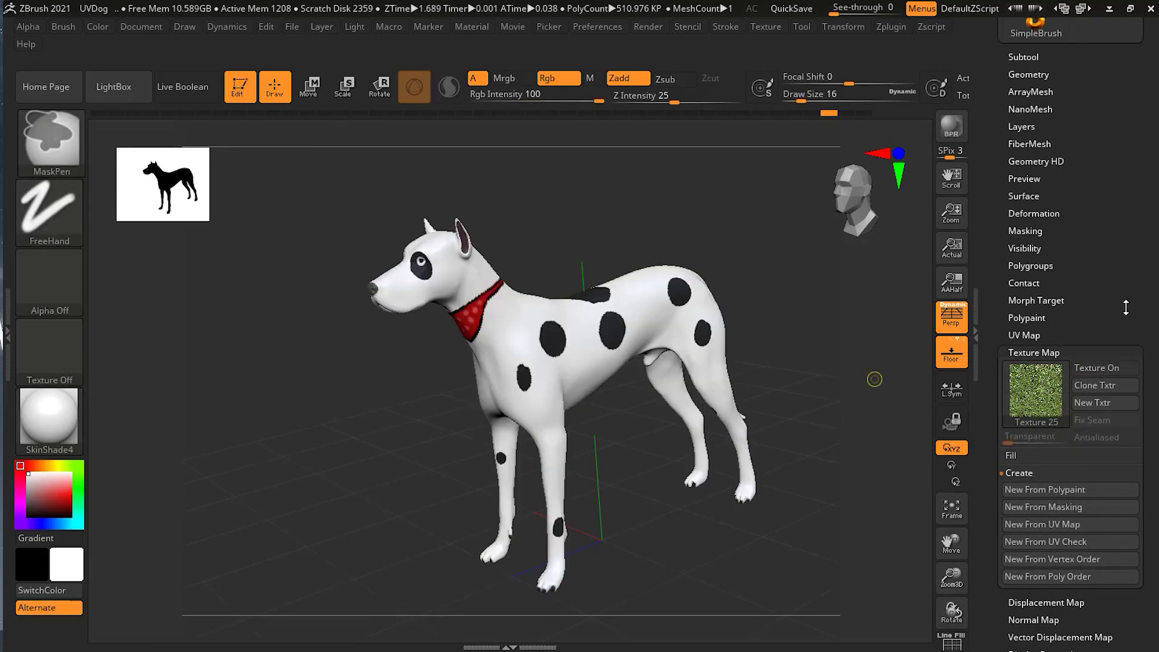
# Step: Step back and forth through the undo history to restore the spotted Dog texture map with Texture On
pyautogui.hotkey('ctrl', 'shift', 'z')
pyautogui.hotkey('ctrl', 'z')
pyautogui.hotkey('ctrl', 'shift', 'z')
pyautogui.hotkey('ctrl', 'z')
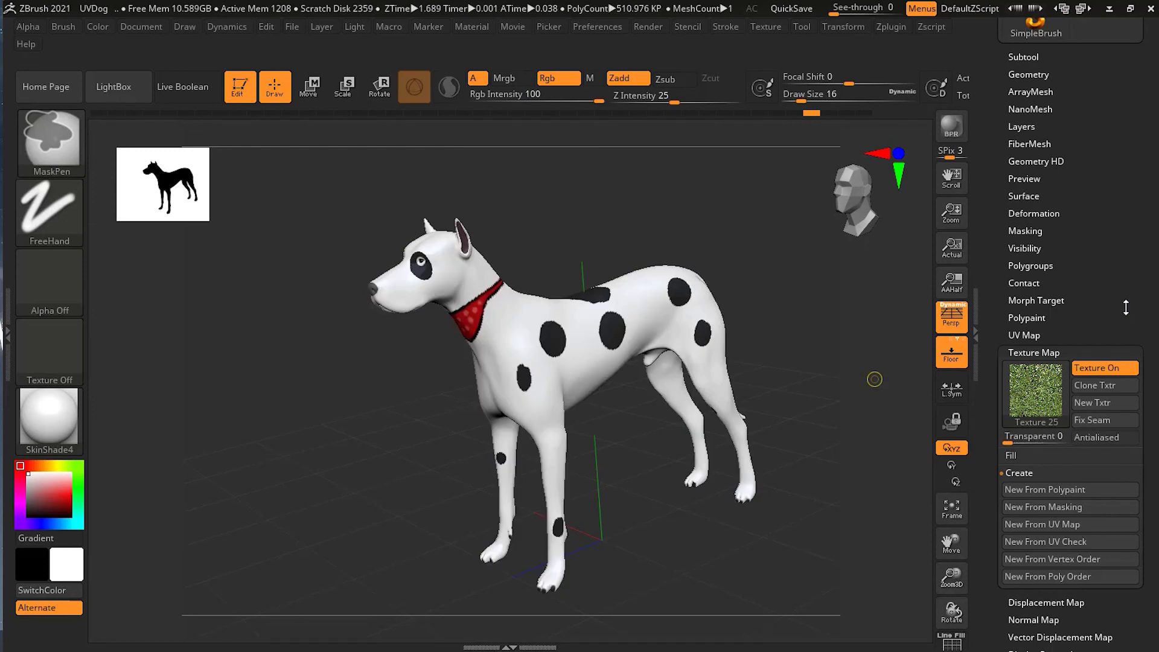
pyautogui.hotkey('ctrl', 'shift', 'z')
pyautogui.moveTo(806, 340); pyautogui.dragTo(798, 356)
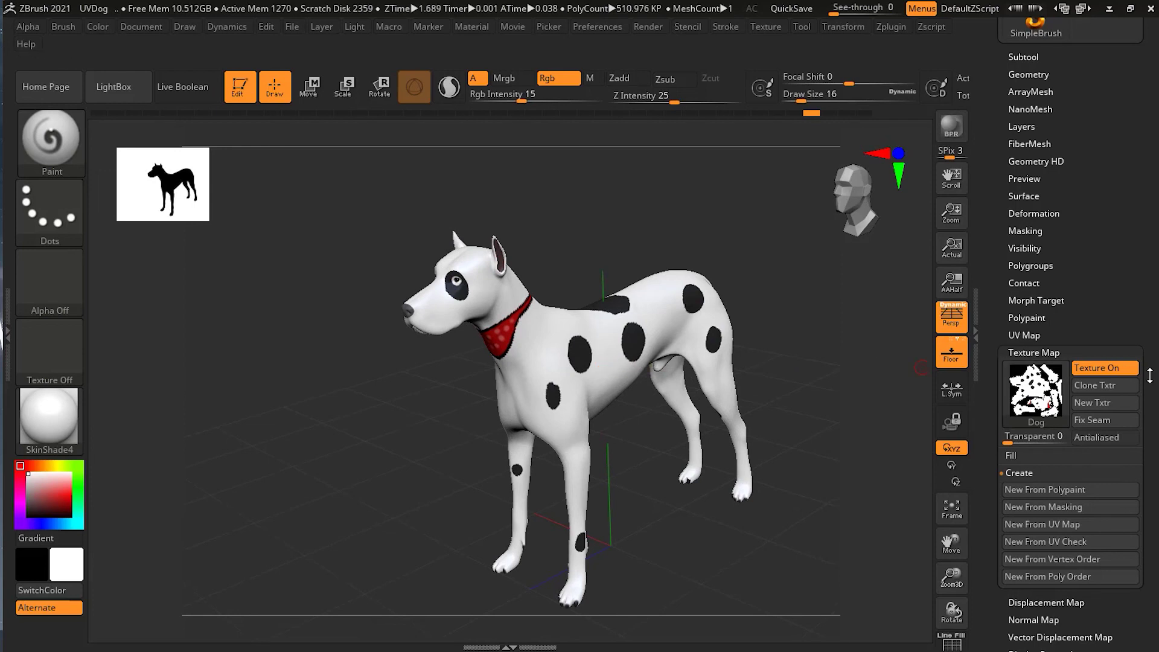
# Step: Clone the dog's texture map into the texture library and flip the copy vertically
pyautogui.click(1106, 385)
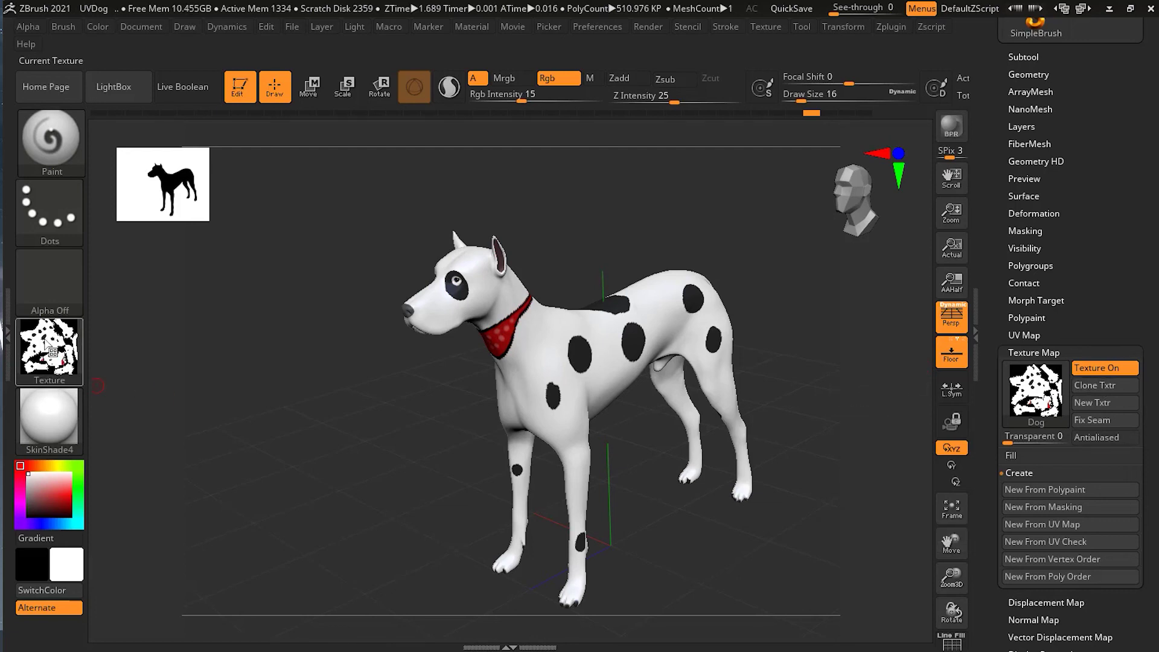
pyautogui.click(766, 26)
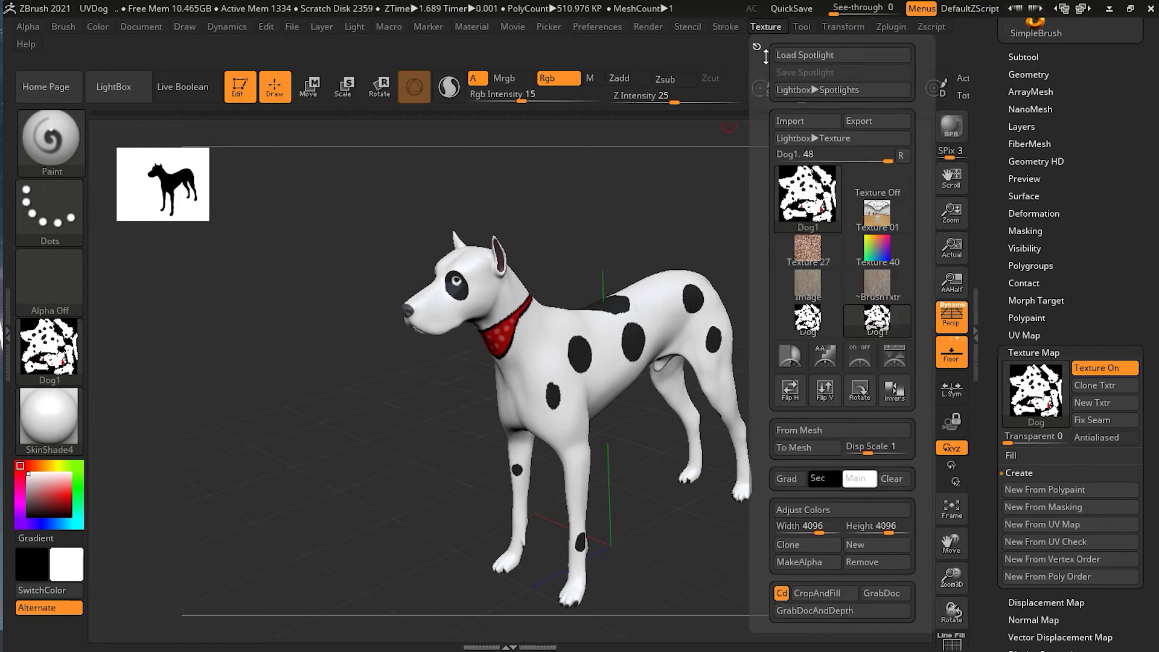
pyautogui.moveTo(813, 193)
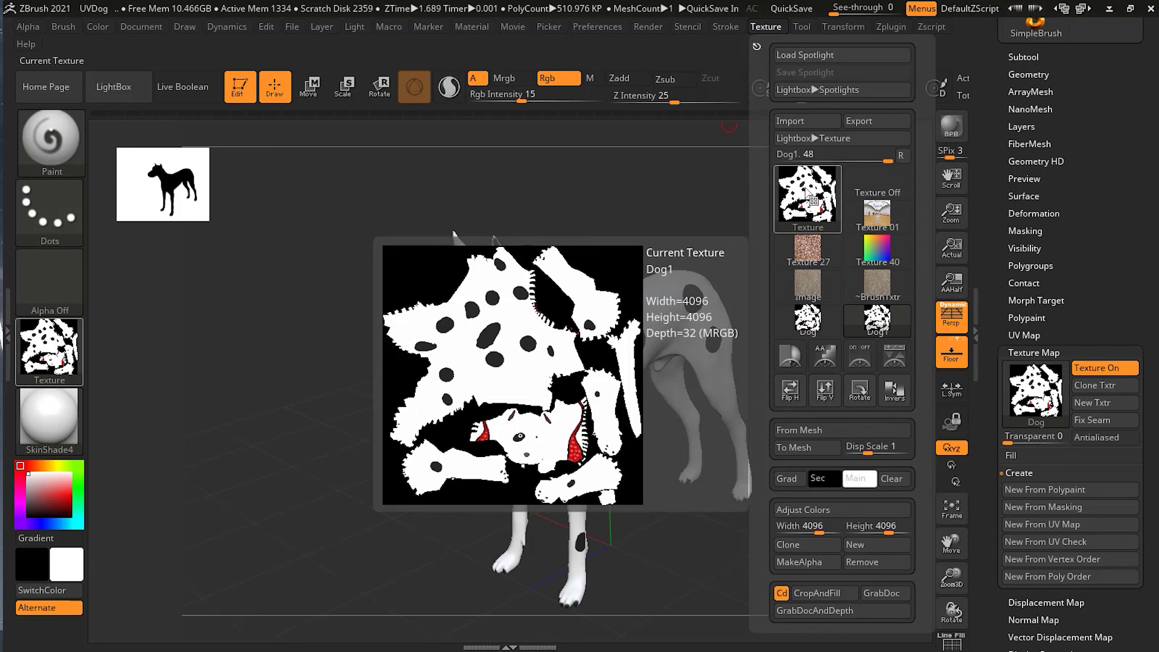
pyautogui.click(824, 392)
pyautogui.click(827, 394)
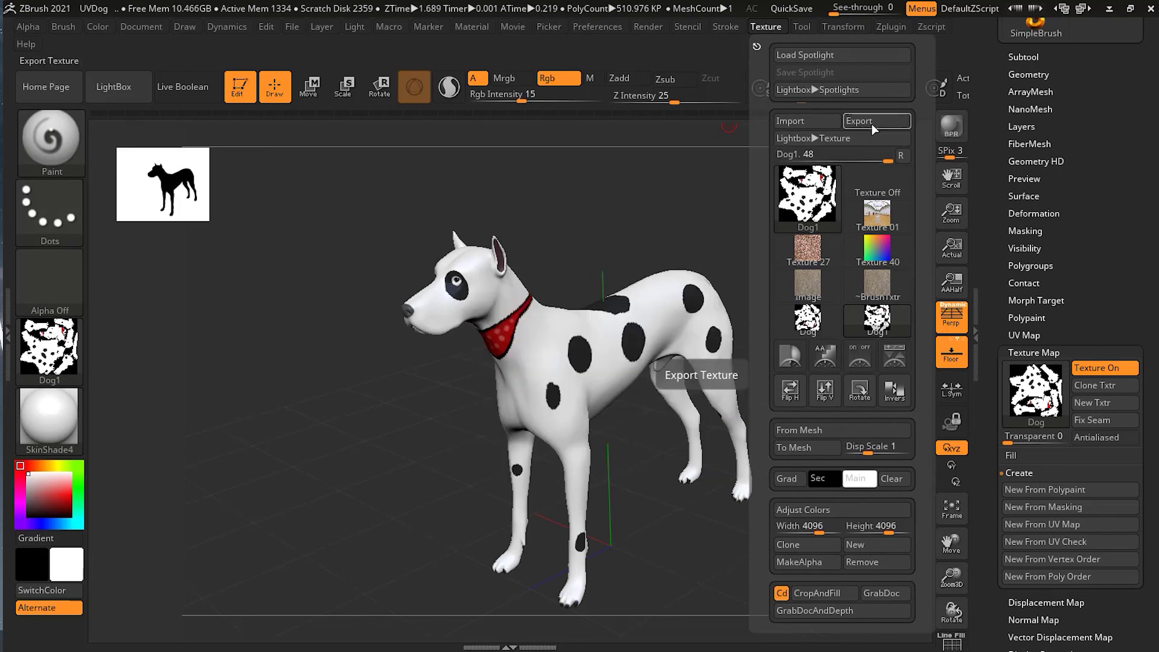
pyautogui.click(831, 390)
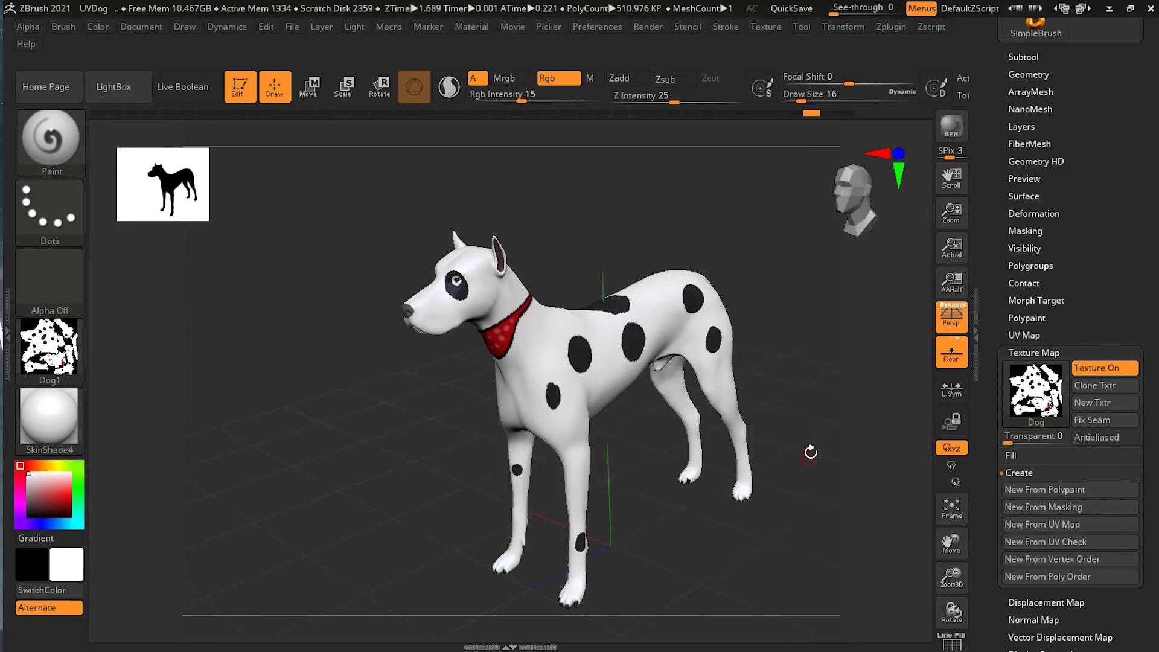